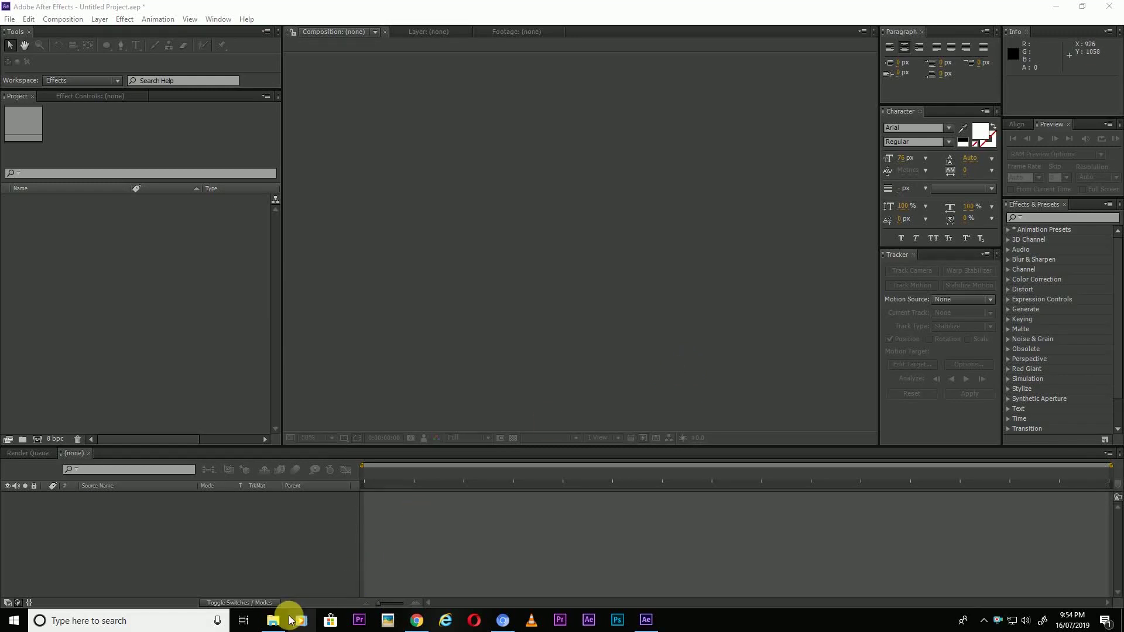
- Preview the Chavvi 03 clip from the Downloads folder in VLC
double_click(407, 115)
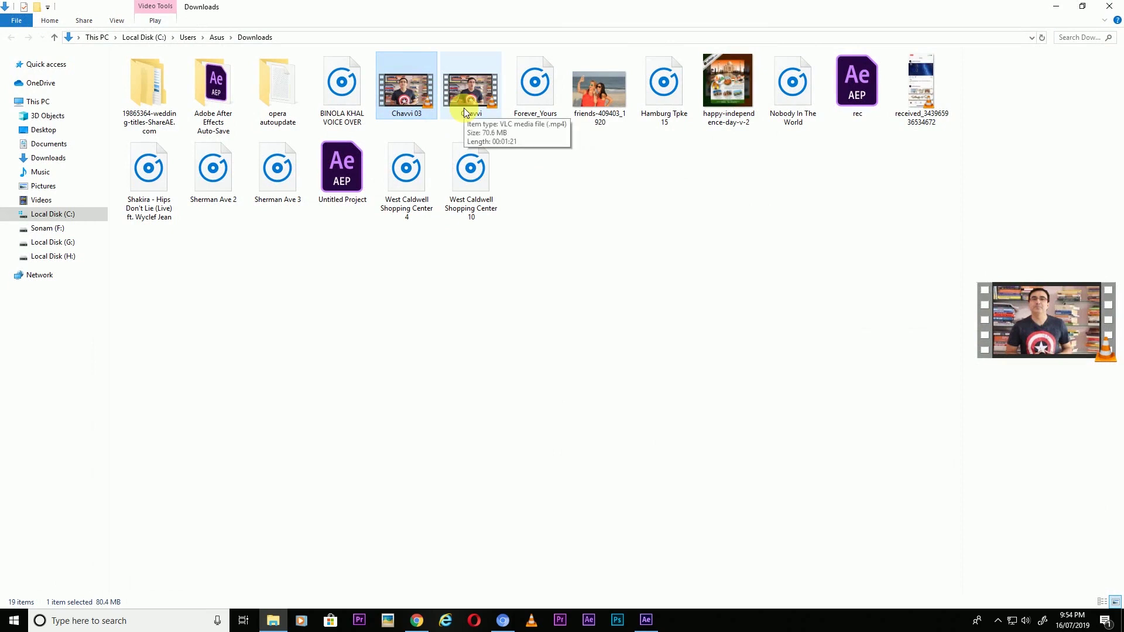
- Drag the Chavvi video file from Downloads across to After Effects
left_click_drag(469, 107, 184, 371)
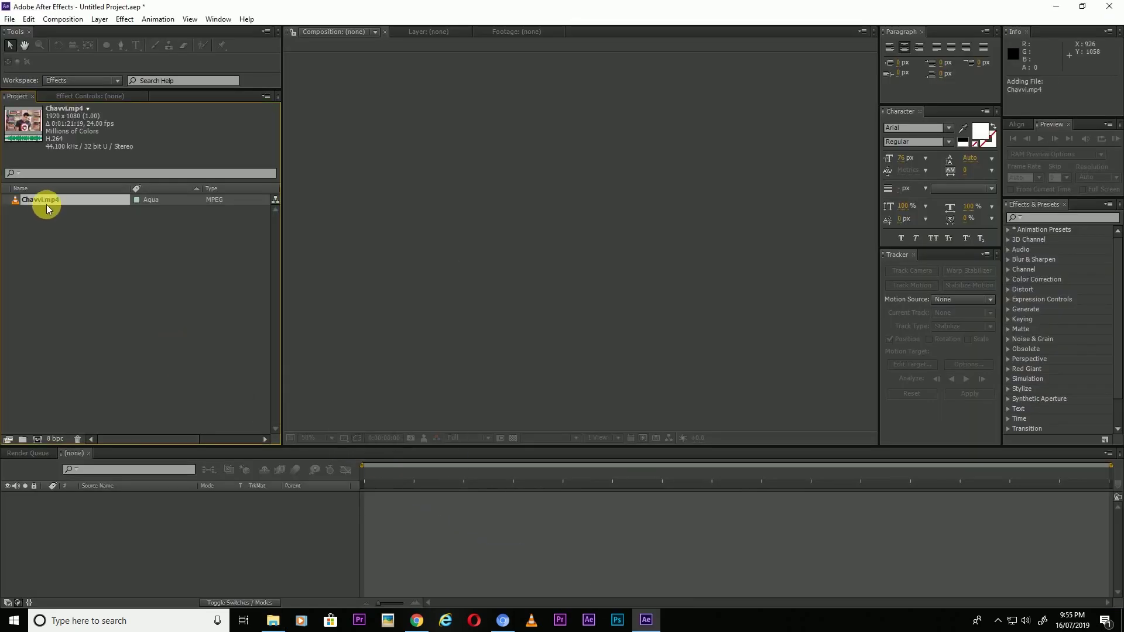
- Build a new Chavvi composition from the Chavvi.mp4 footage using New Comp from Selection
right_click(43, 203)
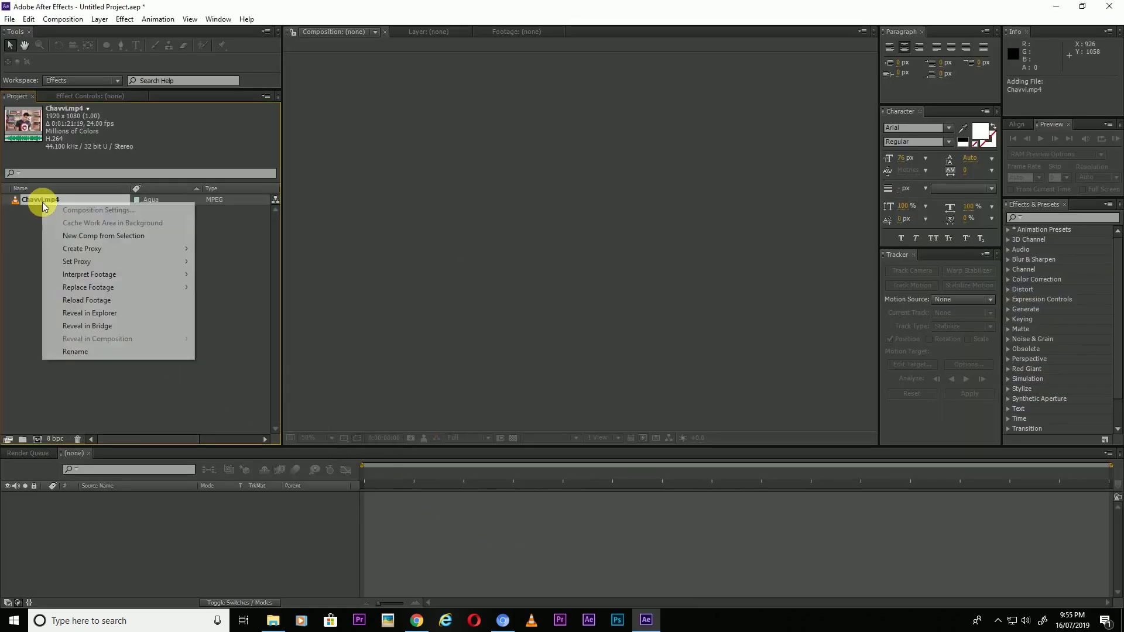
left_click(97, 236)
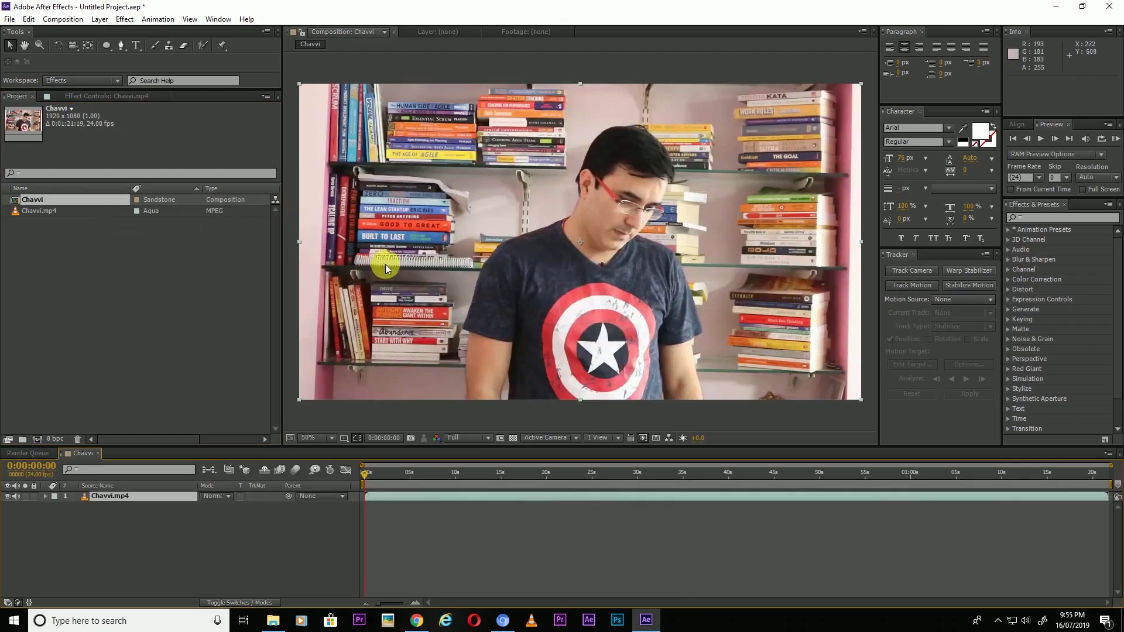
left_click(139, 540)
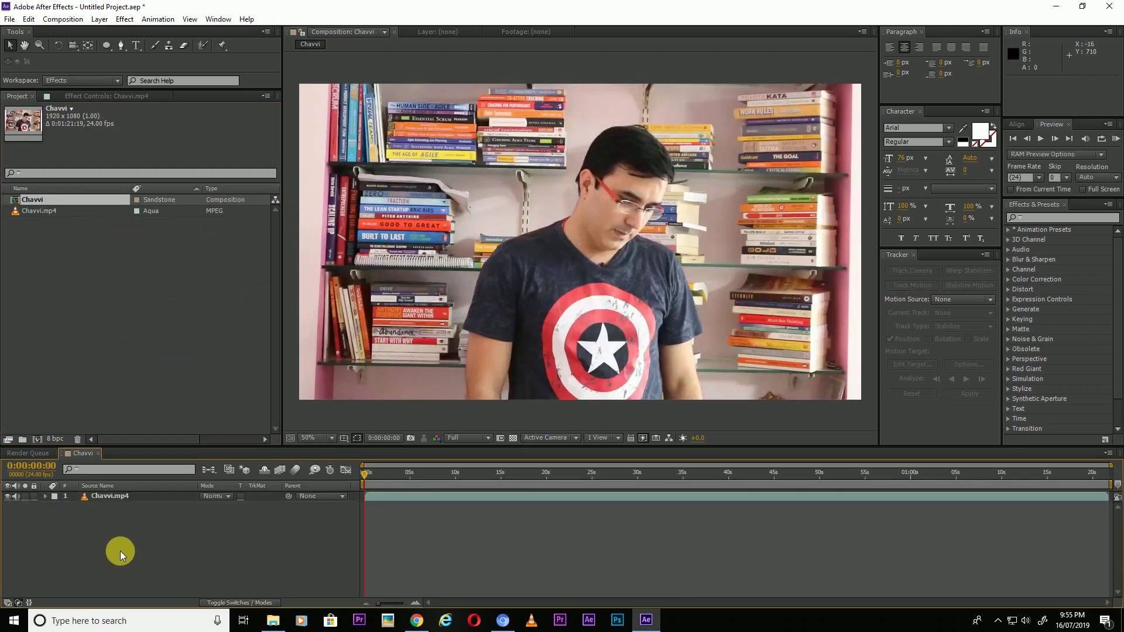
- Add a white 'REC' text layer and place it near the frame's top-right corner
left_click(137, 45)
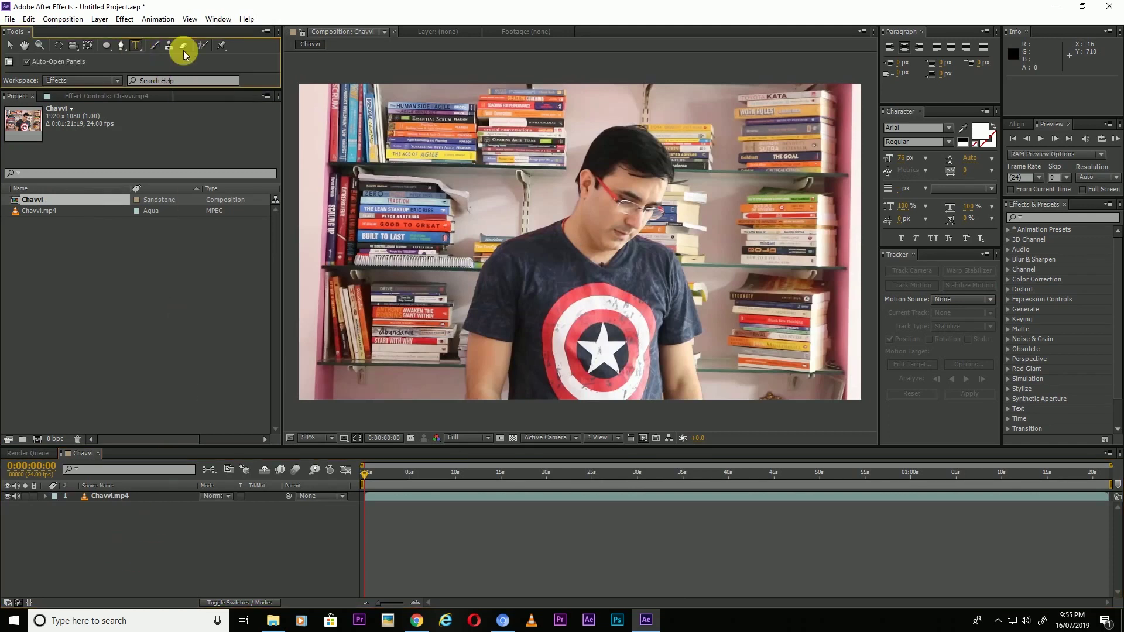
left_click(707, 105)
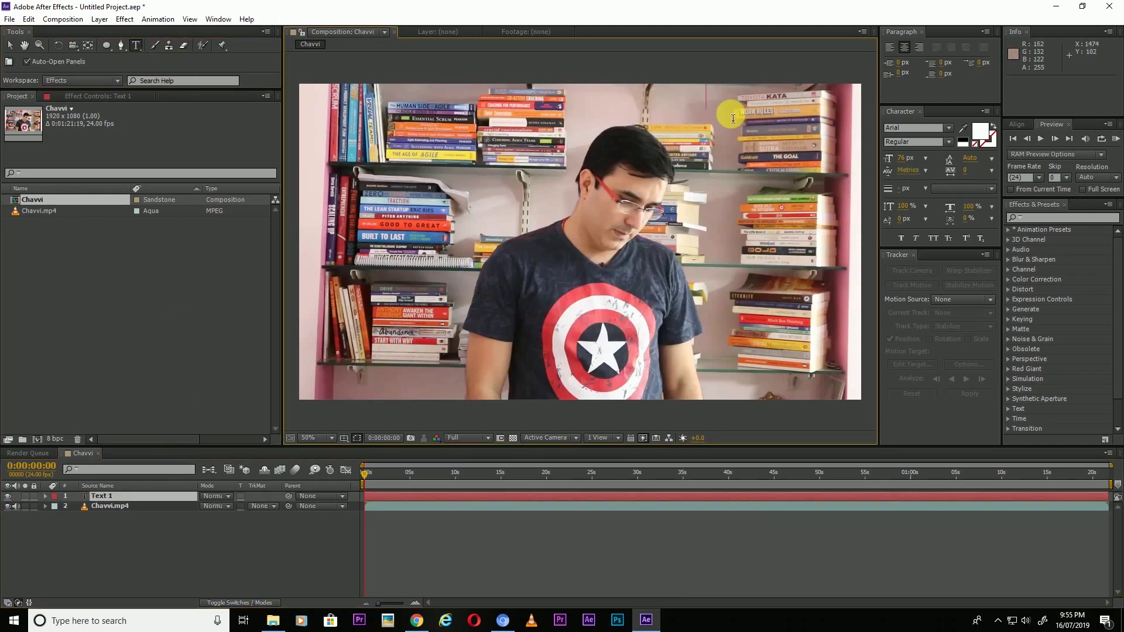
type("REC")
left_click(10, 46)
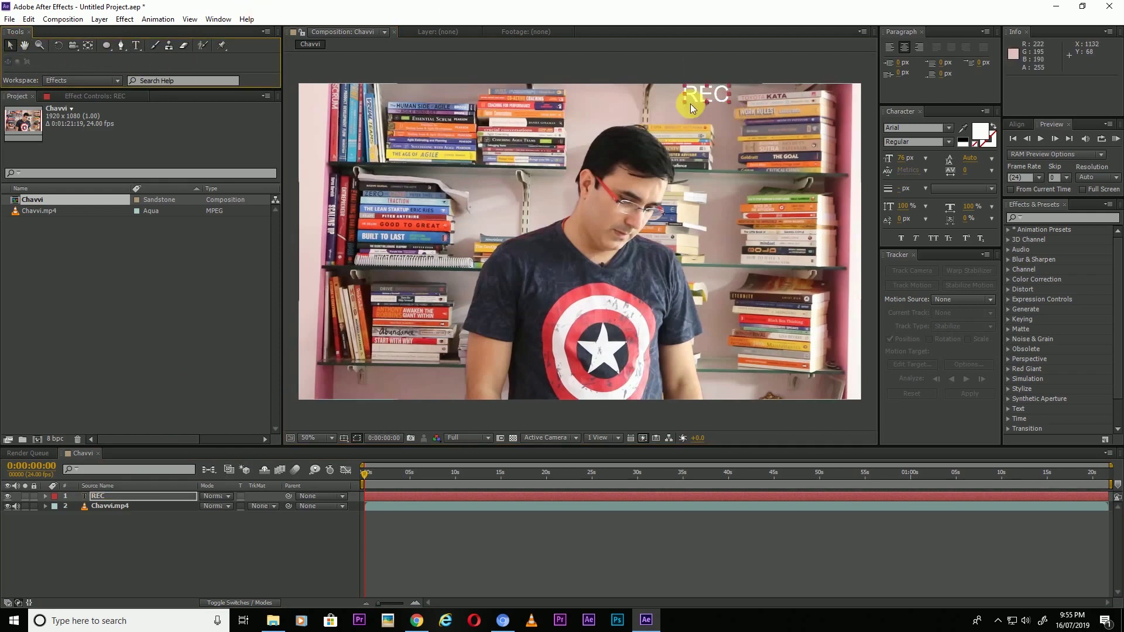
left_click_drag(690, 104, 761, 105)
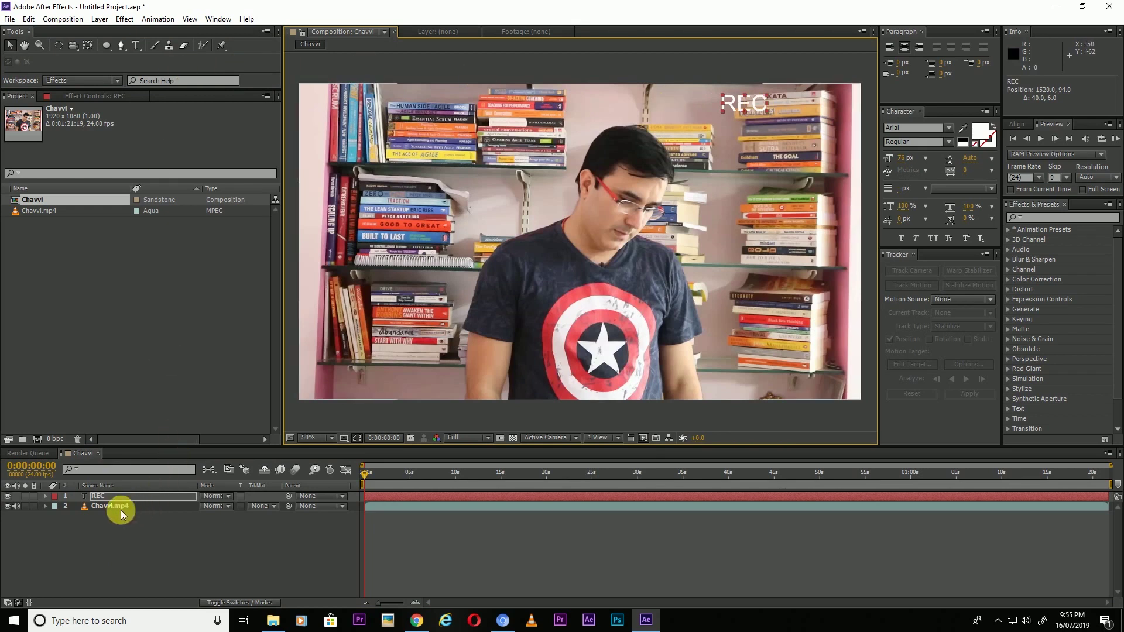
left_click(94, 536)
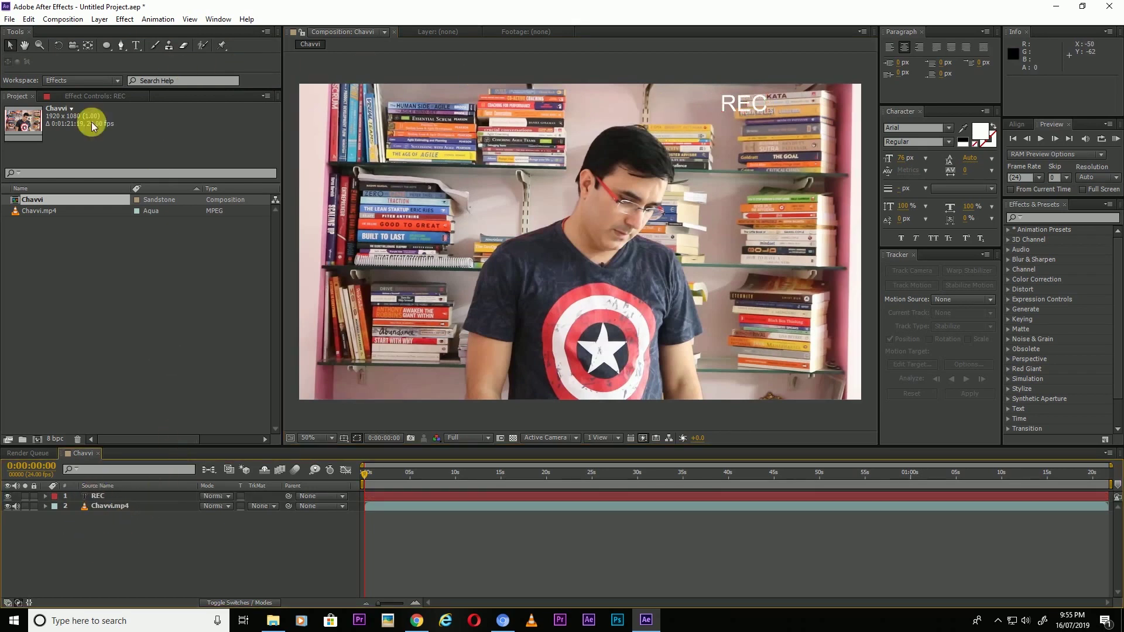
- Draw a red-filled circle on Shape Layer 1 just right of the REC text
left_click(104, 48)
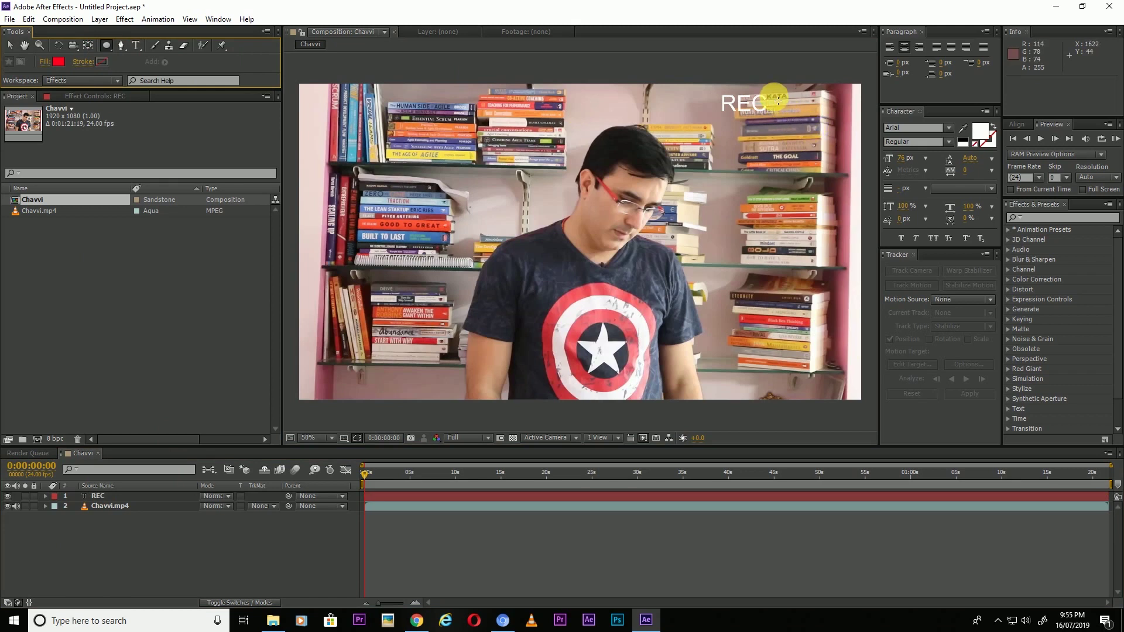
left_click_drag(777, 101, 802, 121)
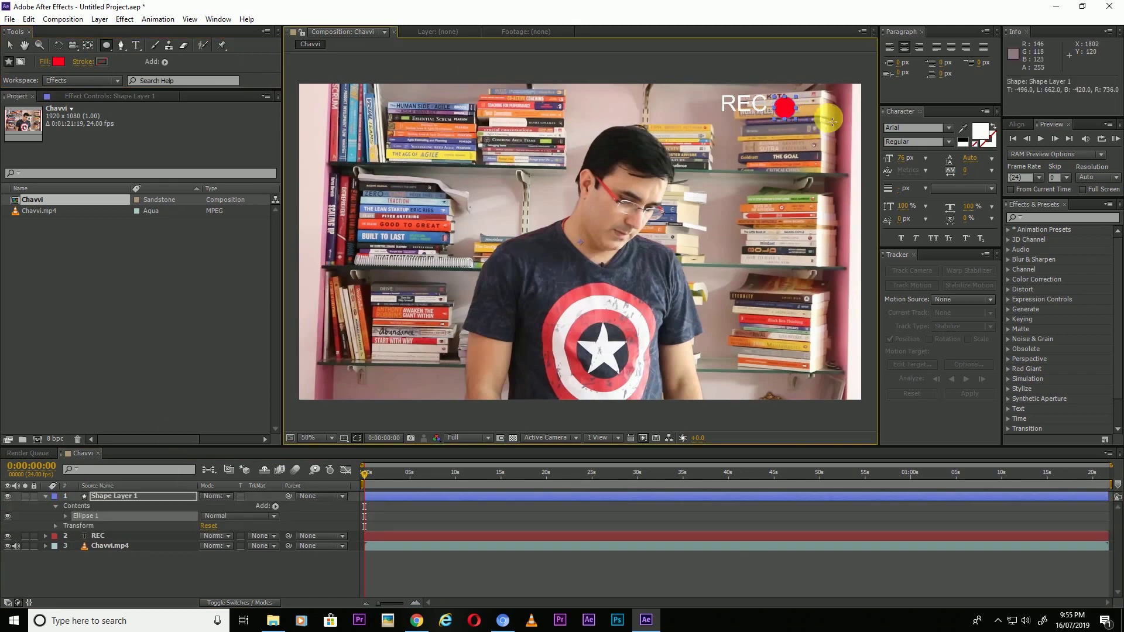
left_click(60, 63)
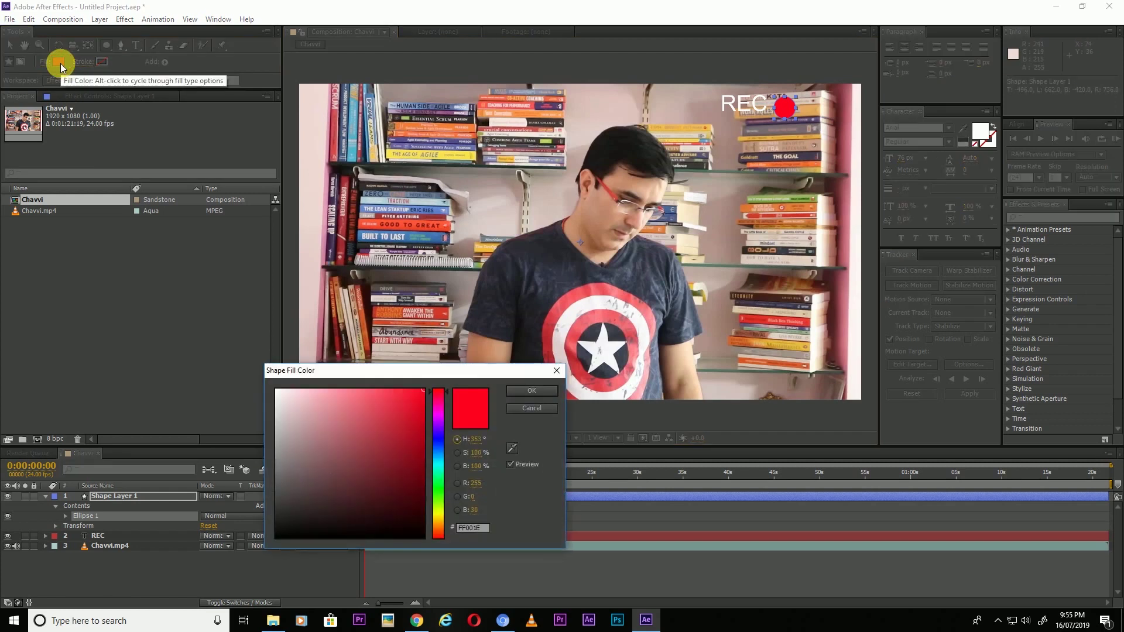
key("Return")
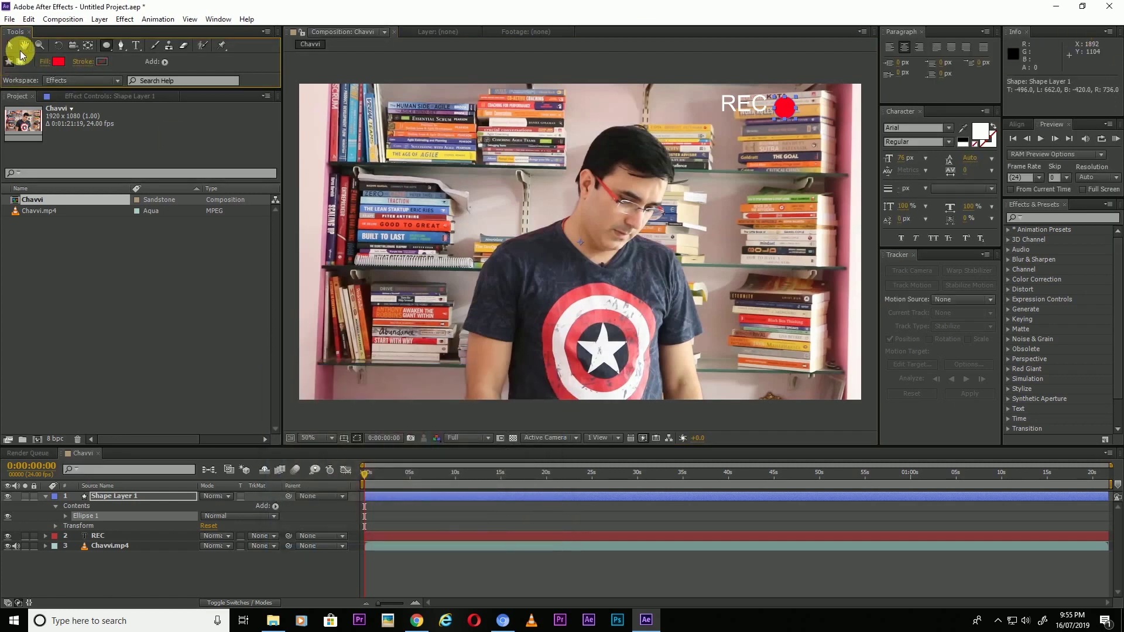
left_click(9, 45)
left_click(793, 108)
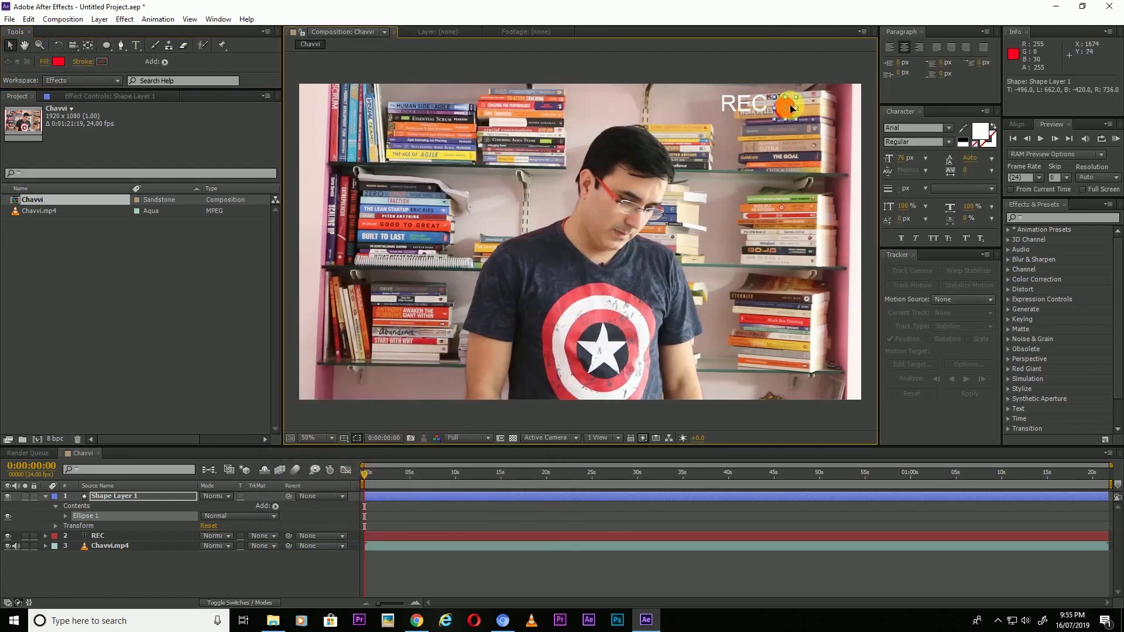
scroll(790, 105, "up", 2)
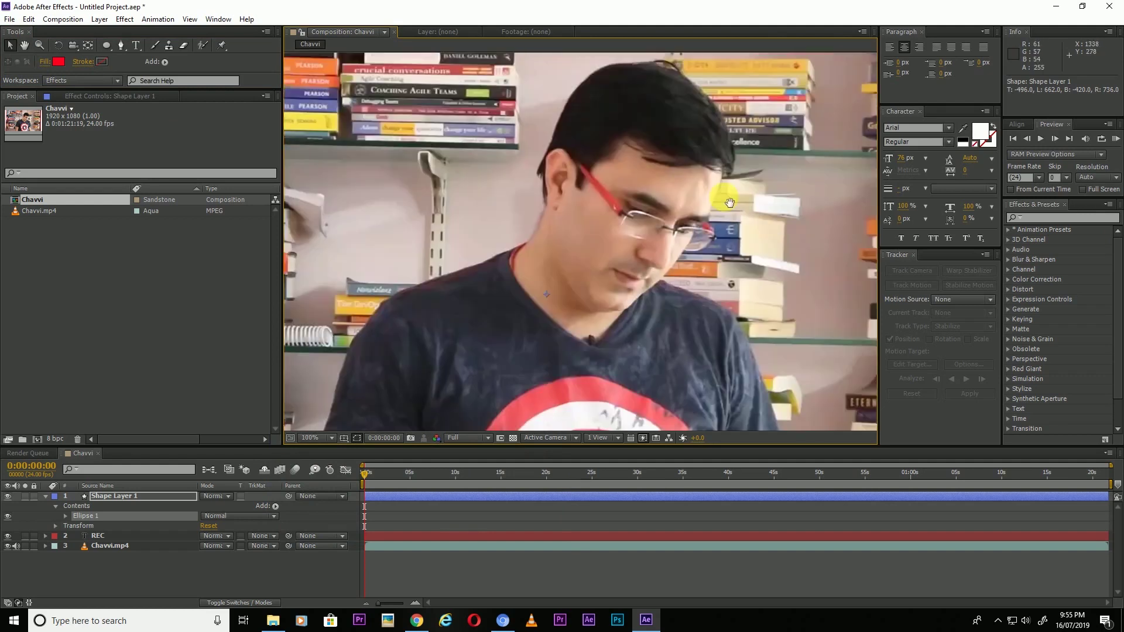
- Move Shape Layer 1's anchor point to the centre of the red circle
scroll(810, 204, "up", 3)
scroll(788, 230, "down", 1)
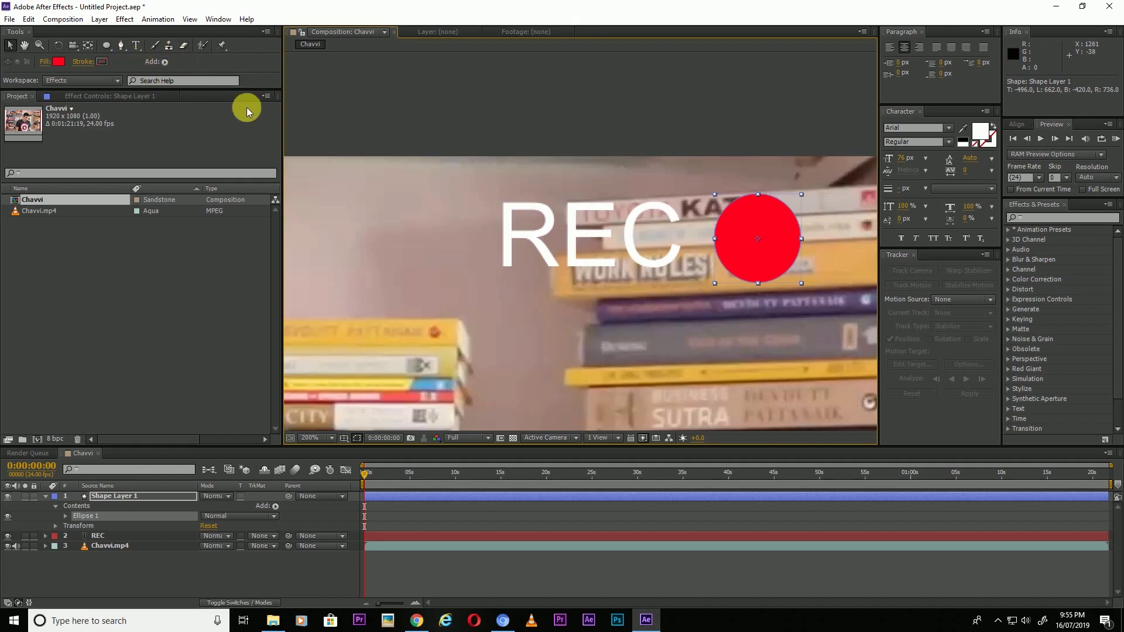
key("y")
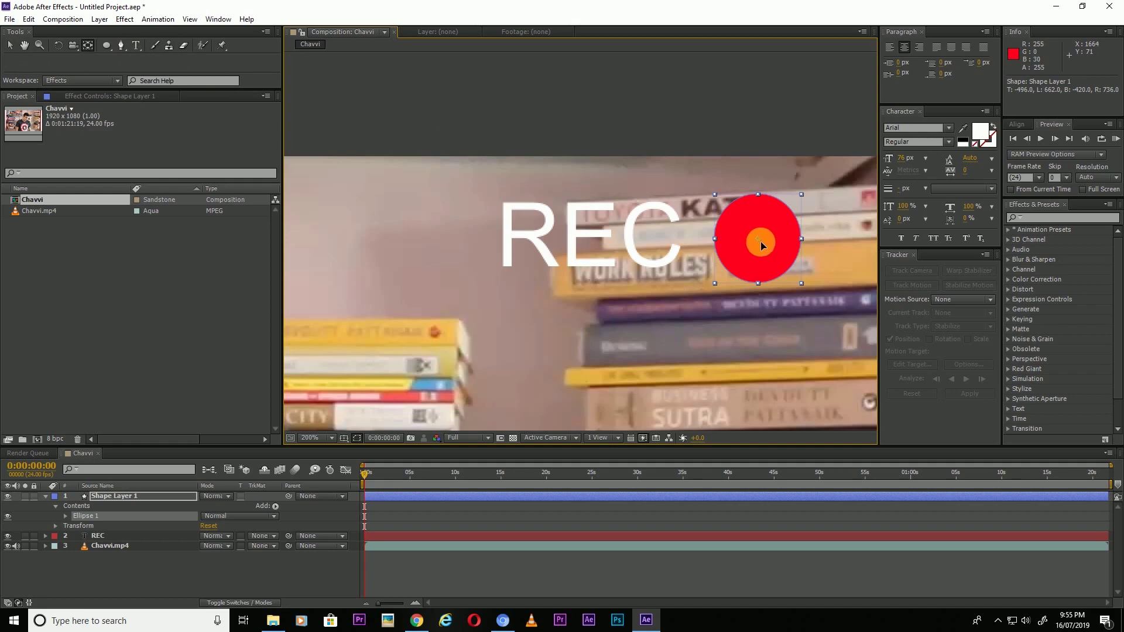
left_click_drag(760, 245, 757, 241)
left_click_drag(762, 237, 757, 238)
left_click(10, 47)
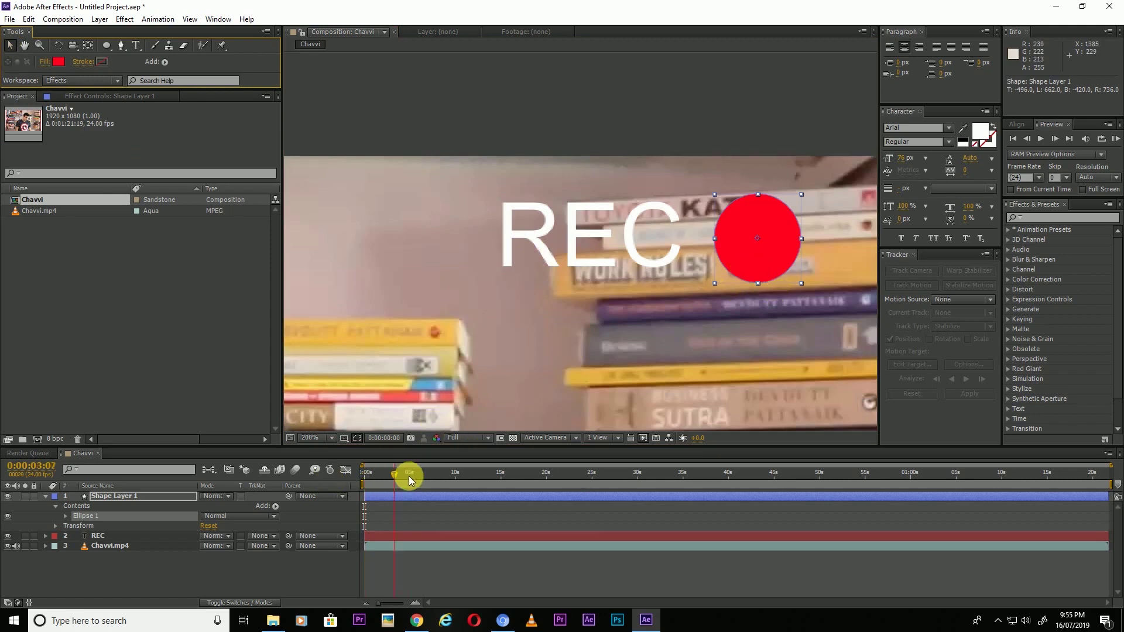
- End the work area at 0:00:09:22 and trim the comp to it, lasting 0:00:09:23
left_click(338, 526)
mouse_move(382, 603)
left_mouse_down()
mouse_move(402, 606)
mouse_move(371, 605)
left_mouse_up()
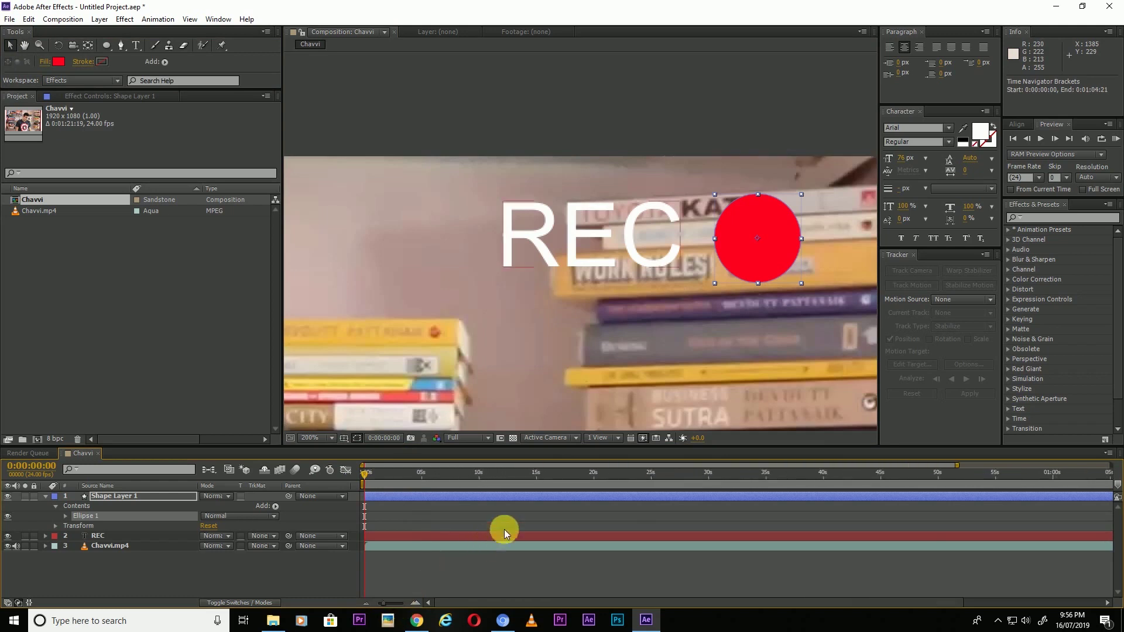
left_click(478, 476)
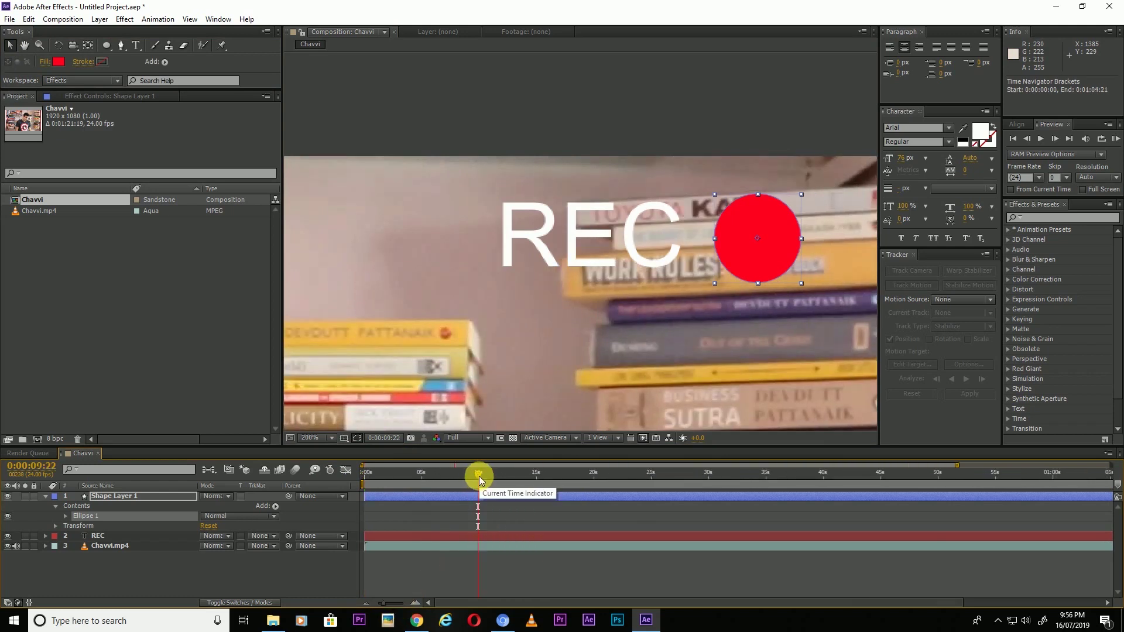
key("n")
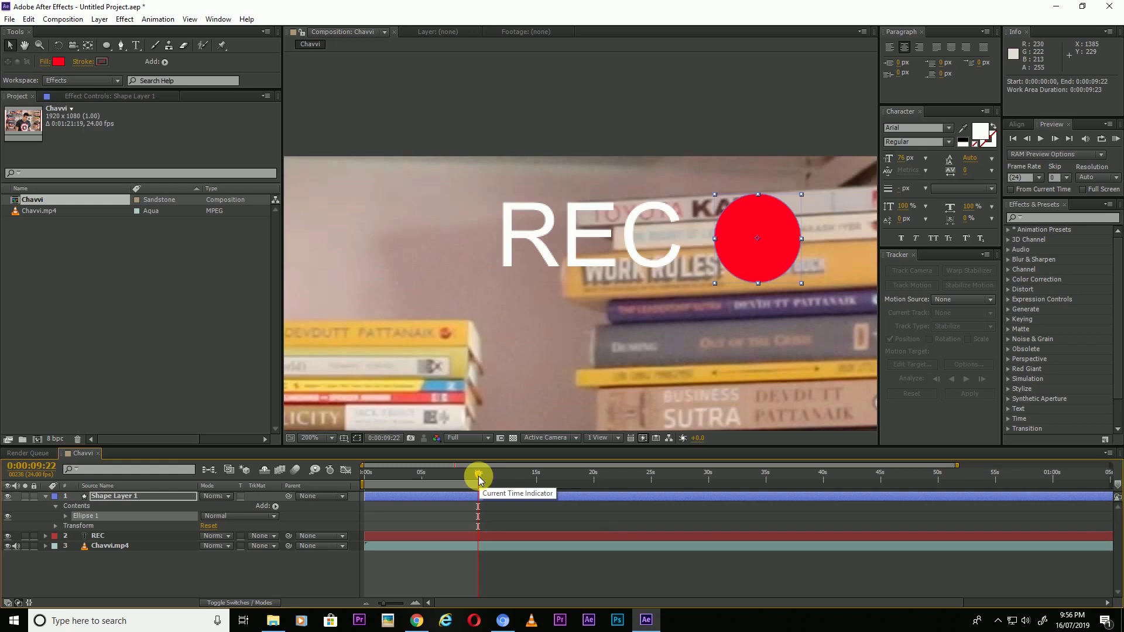
right_click(479, 477)
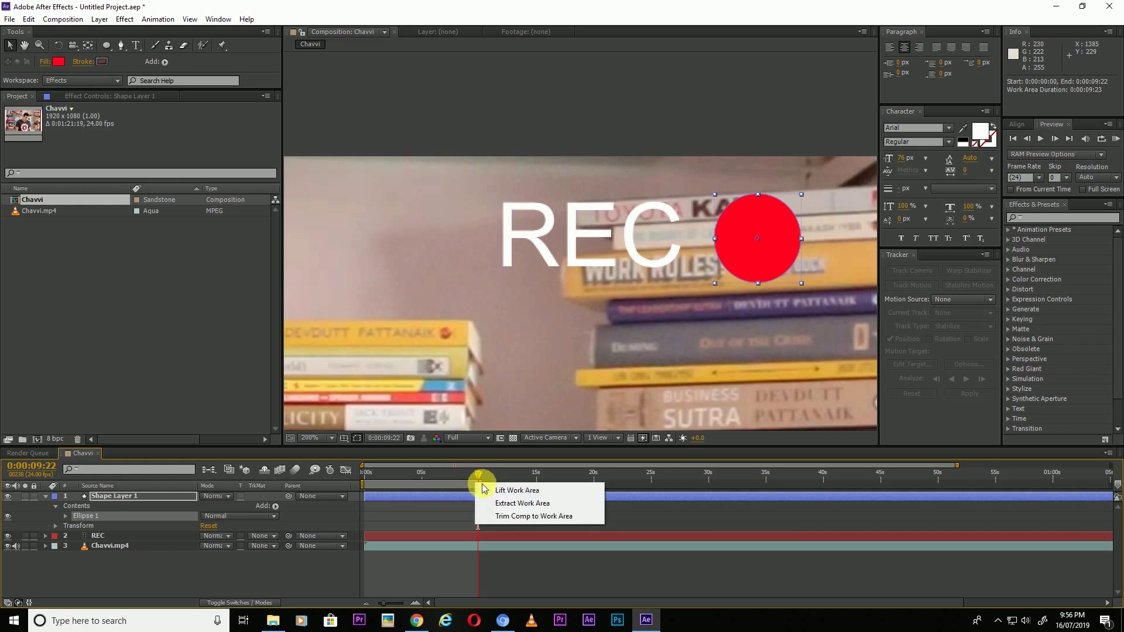
left_click(513, 516)
scroll(514, 367, "down", 1)
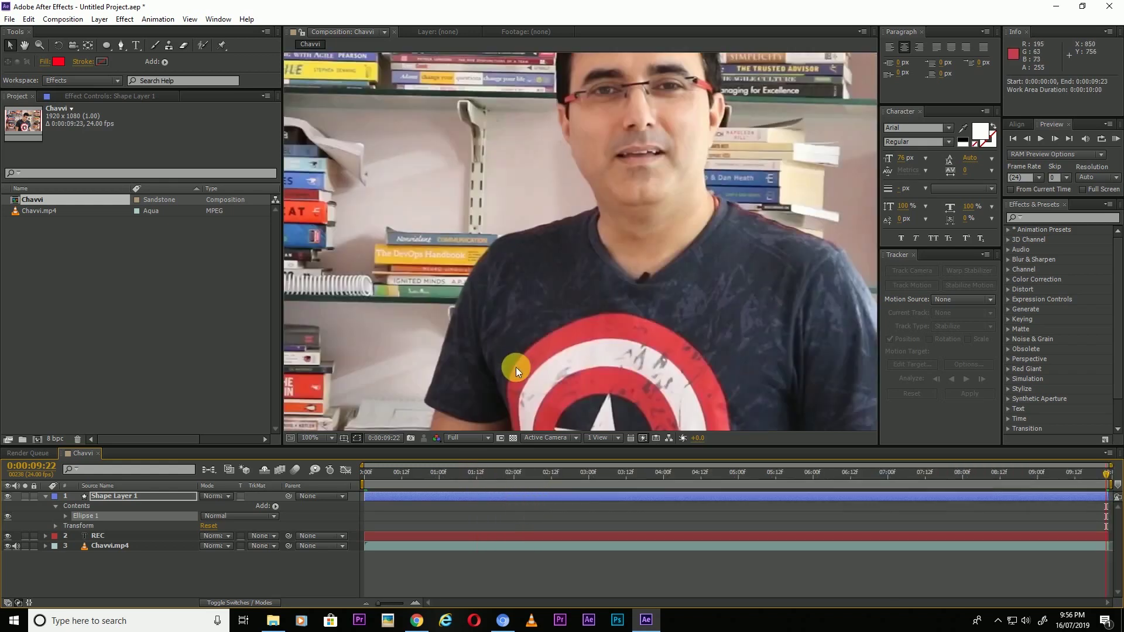
- Enable Shape Layer 1's Opacity stopwatch, setting a 100% keyframe at 0:00:00:00
key("Home")
scroll(639, 271, "down", 2)
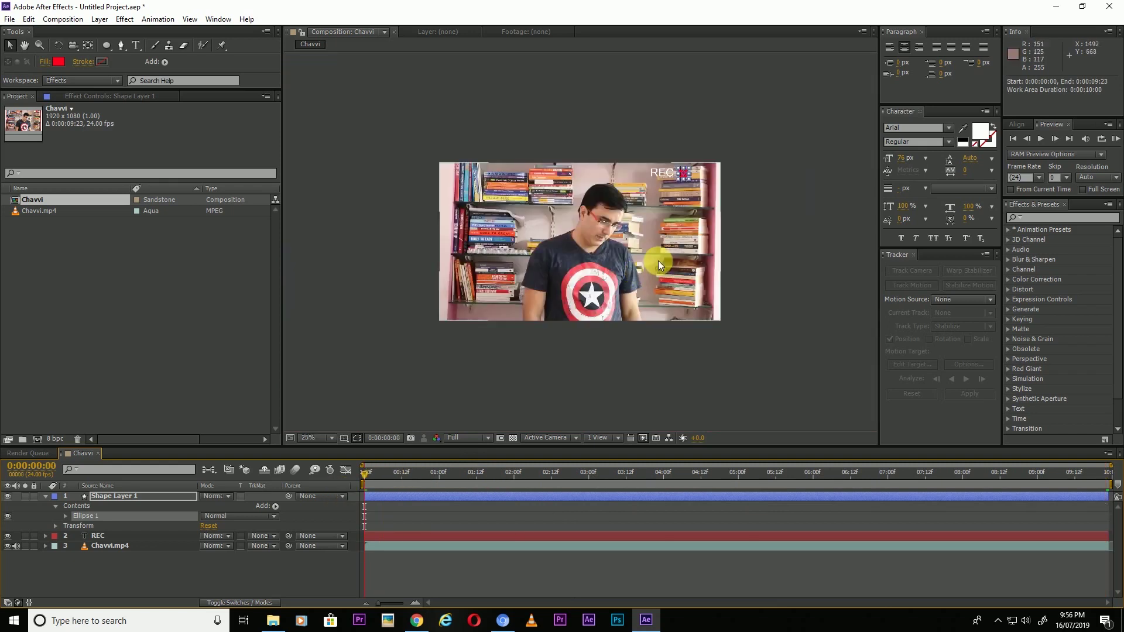
scroll(658, 261, "up", 1)
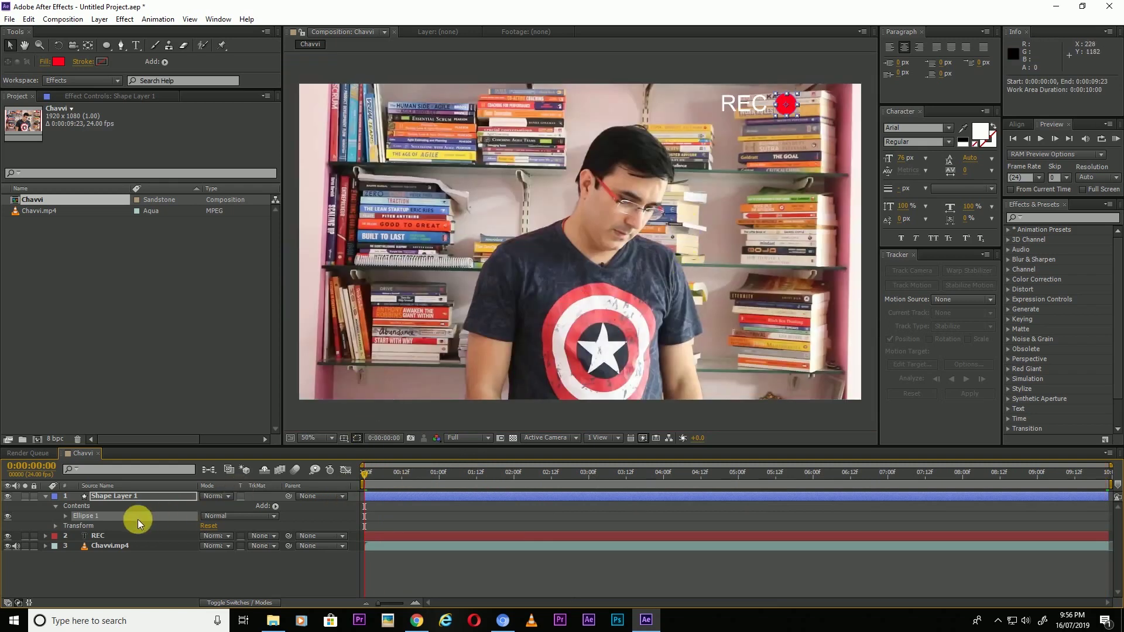
key("t")
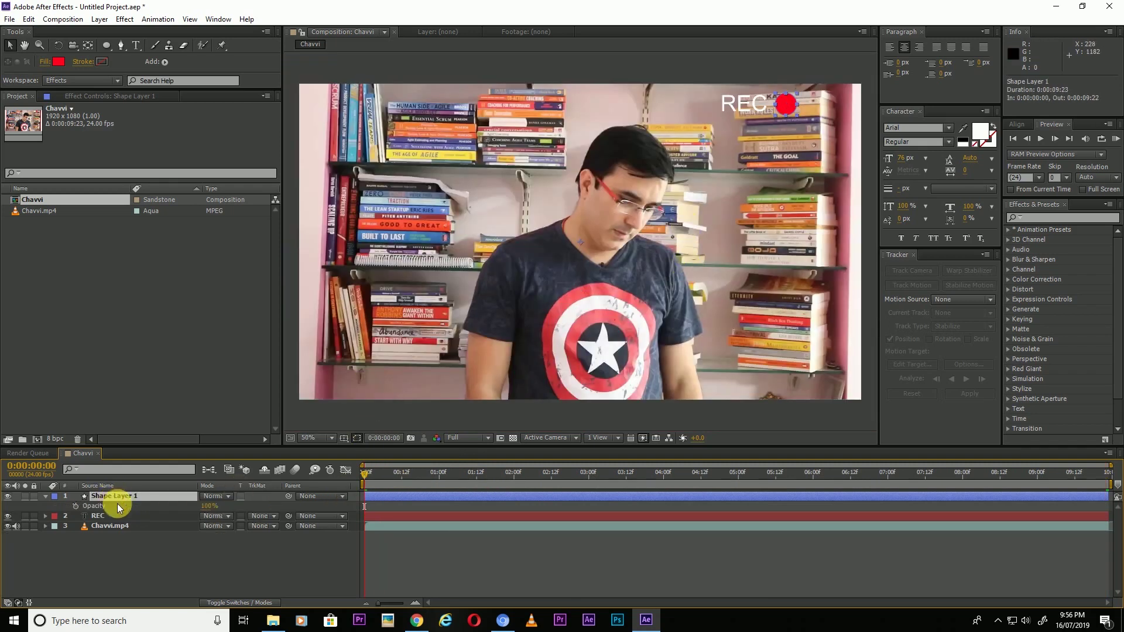
left_click(76, 507)
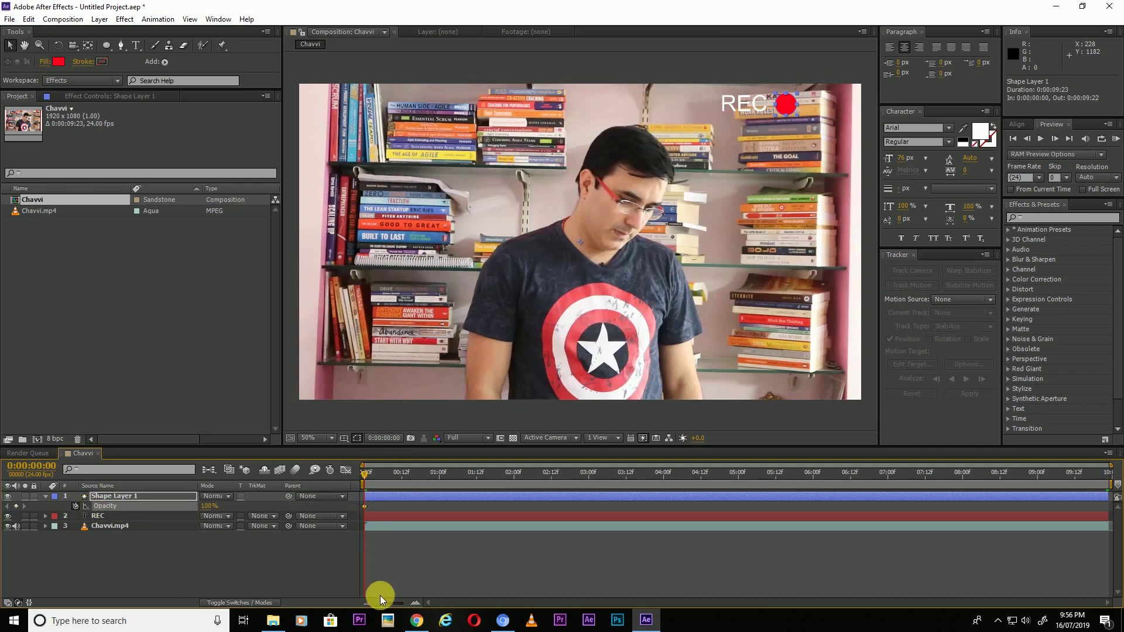
mouse_move(380, 601)
left_mouse_down()
mouse_move(400, 603)
mouse_move(386, 603)
left_mouse_up()
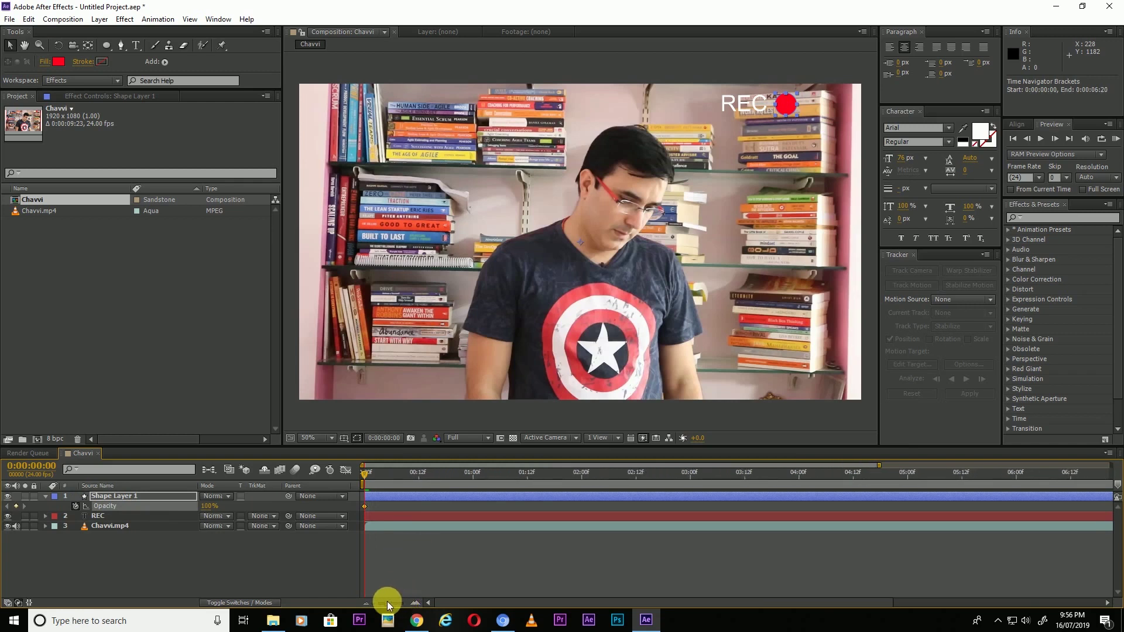
left_click_drag(387, 602, 391, 604)
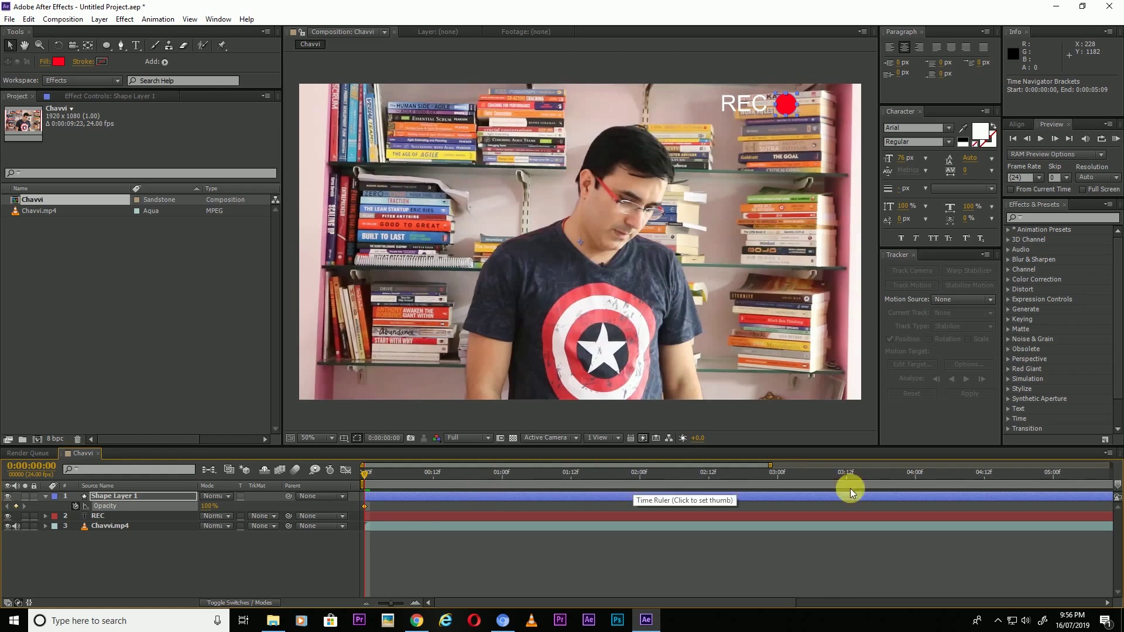
left_click_drag(393, 604, 386, 612)
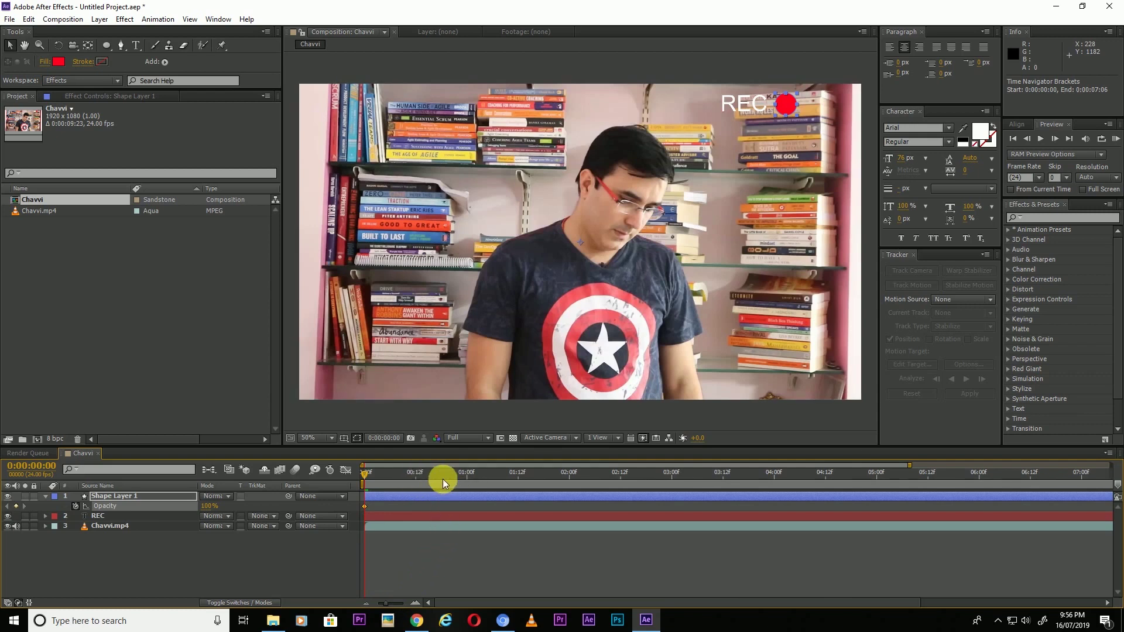
- Keyframe the dot's Opacity at 0%, 100%, 0%, 100% at 0, 1, 2 and 3 seconds, then preview
left_click(466, 478)
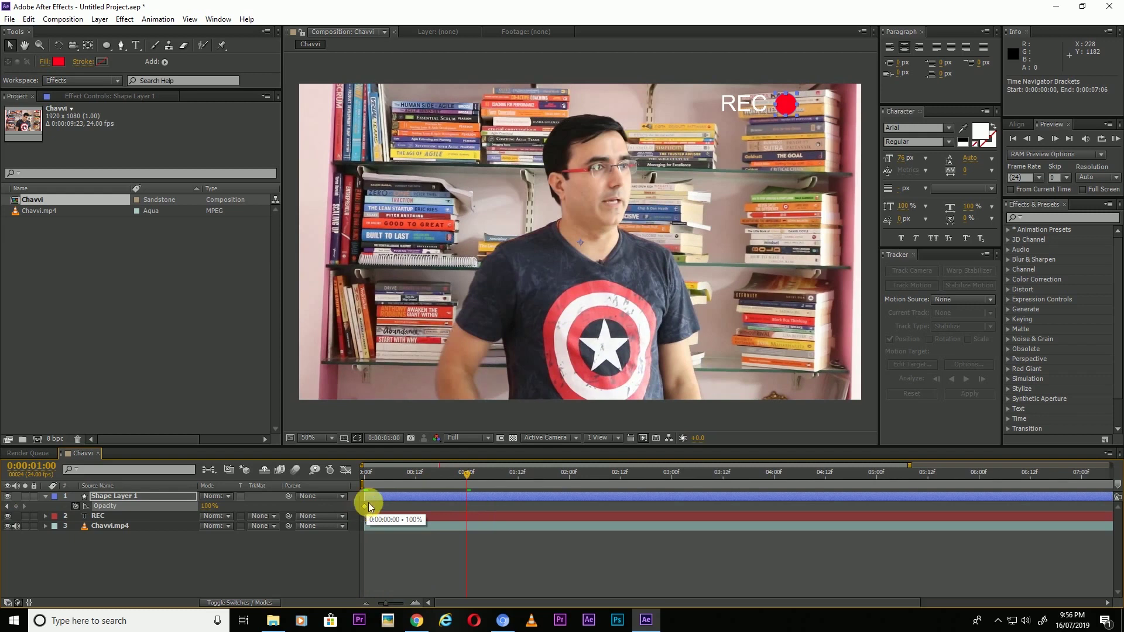
left_click(367, 473)
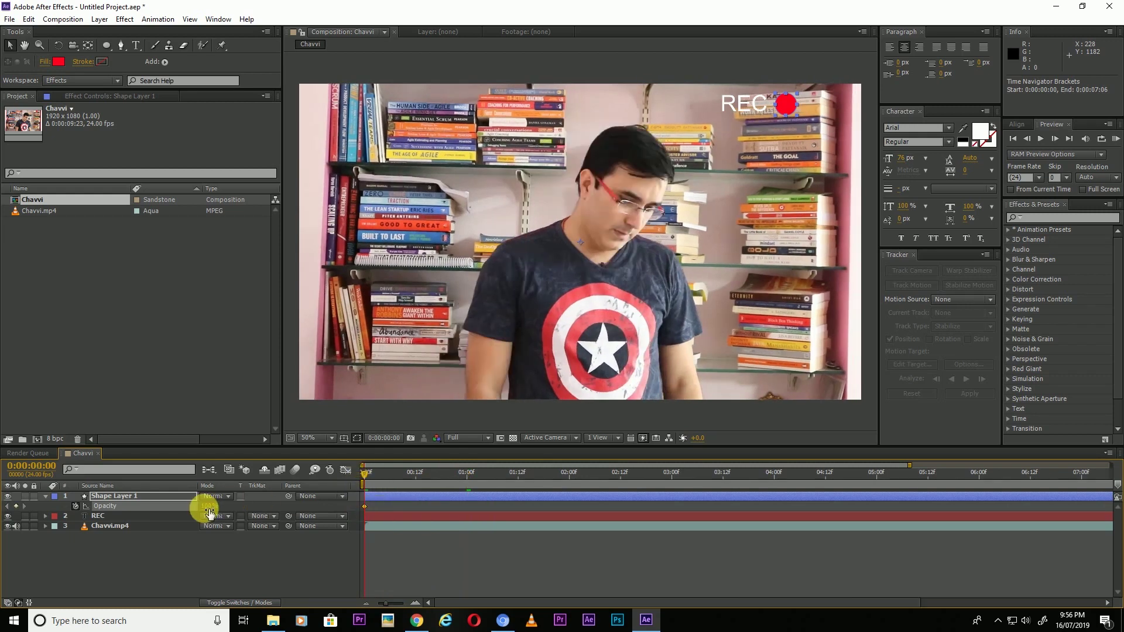
left_click_drag(209, 513, 41, 519)
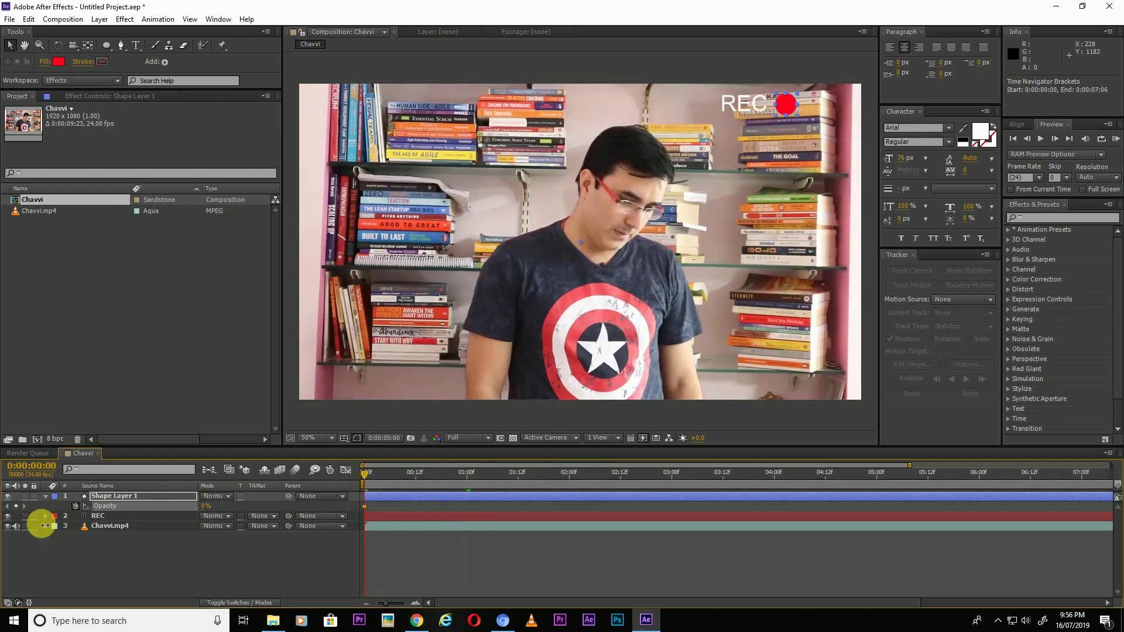
left_click(466, 479)
left_click_drag(209, 513, 723, 505)
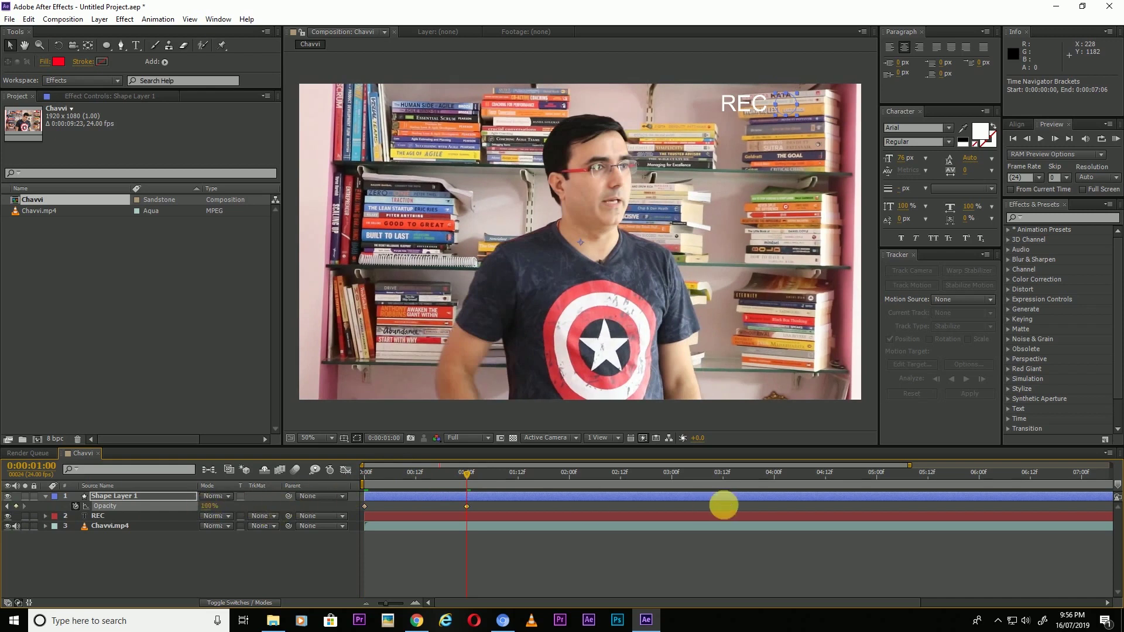
left_click(569, 477)
left_click_drag(221, 508, 113, 514)
left_click(672, 477)
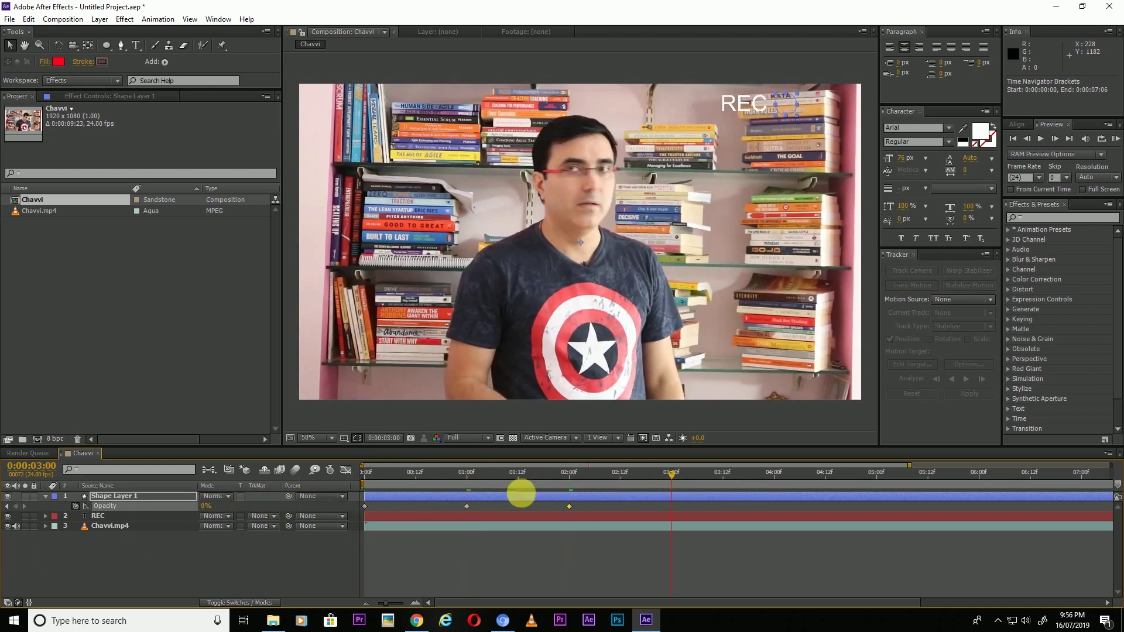
left_click_drag(209, 507, 553, 512)
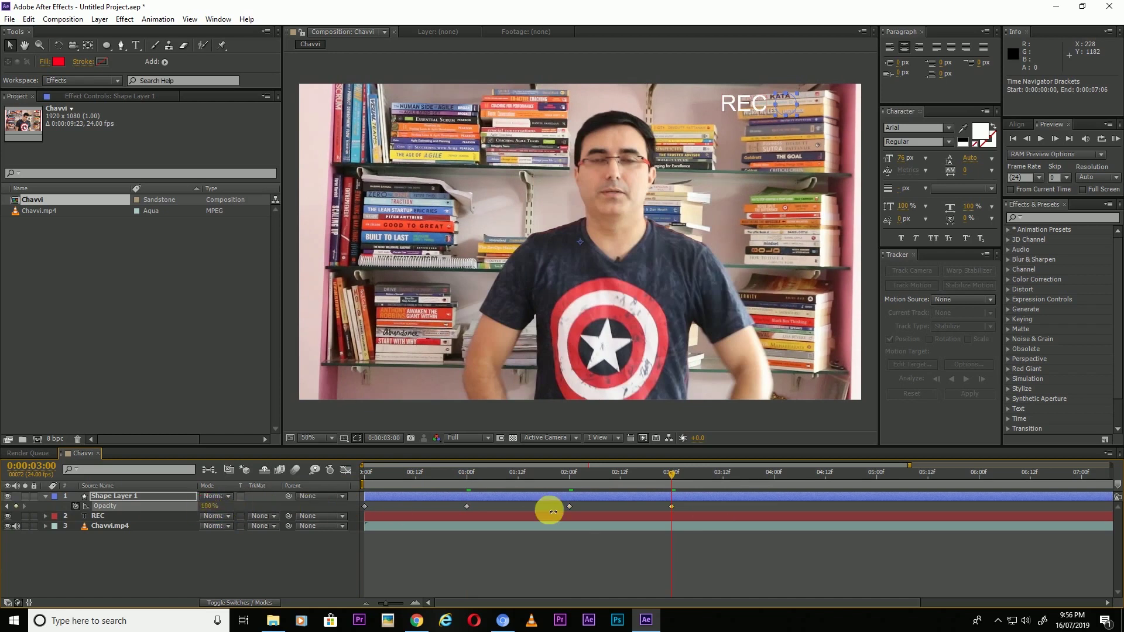
left_click(564, 548)
key("space")
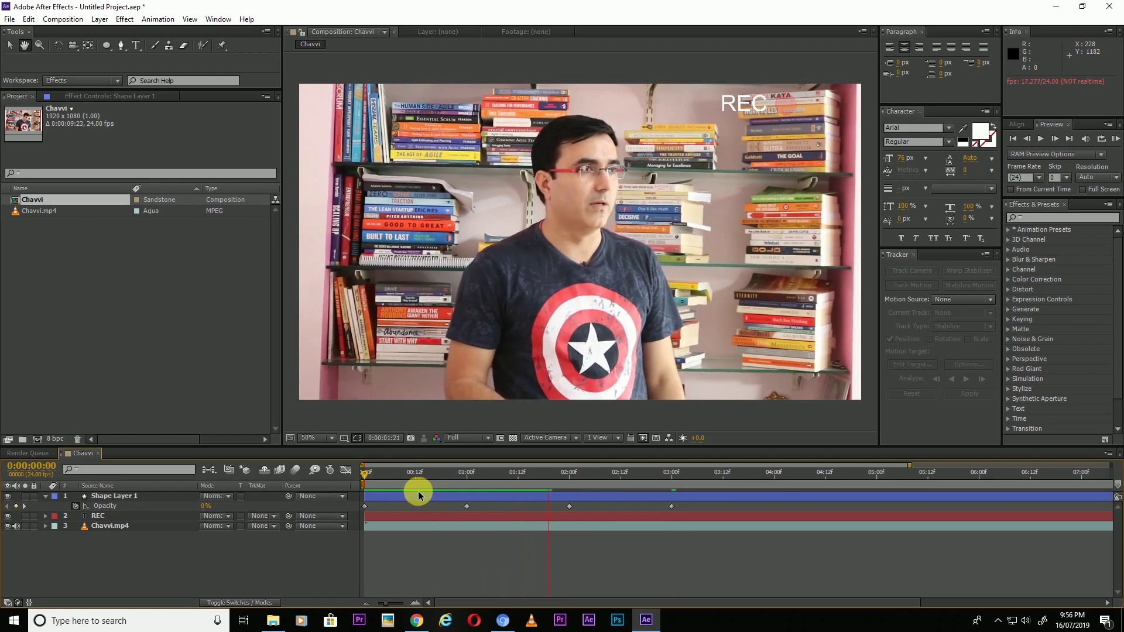
- Drag the four Opacity keyframes closer together into roughly the first second and a half
left_click(602, 476)
left_click_drag(602, 476, 501, 474)
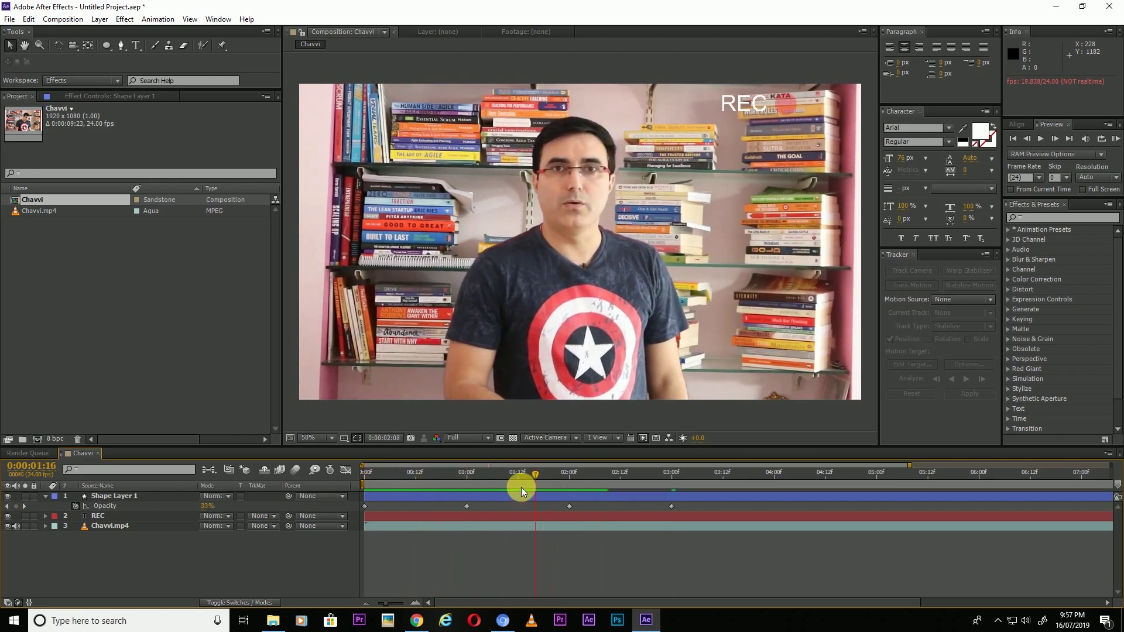
mouse_move(385, 490)
left_mouse_down()
mouse_move(414, 492)
mouse_move(400, 508)
mouse_move(408, 507)
left_mouse_up()
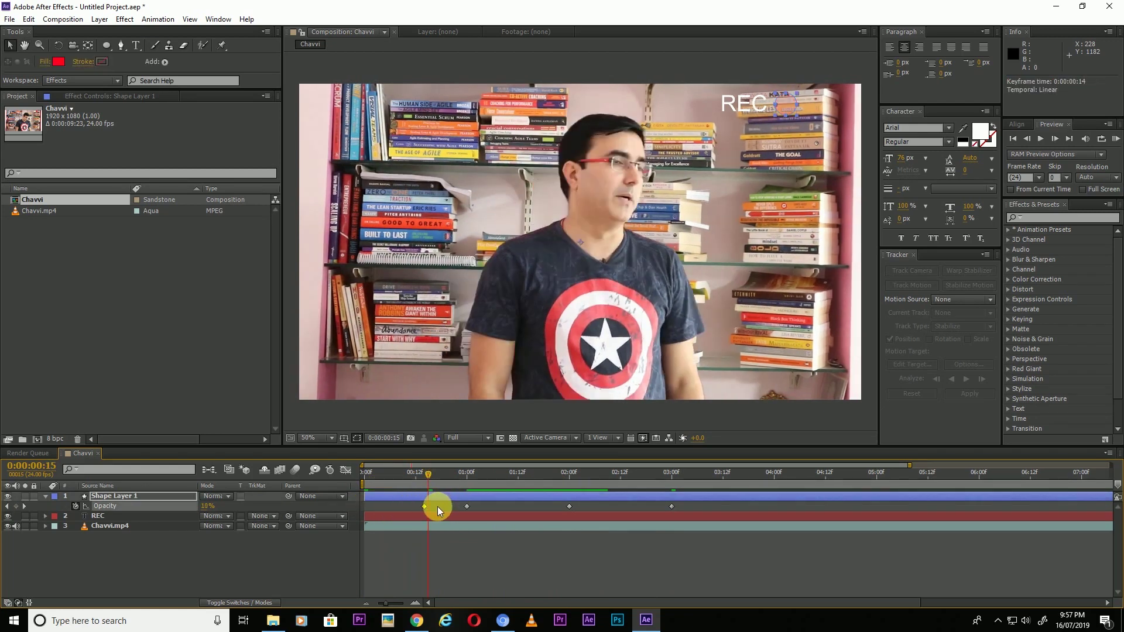
mouse_move(402, 505)
left_mouse_down()
mouse_move(693, 509)
mouse_move(618, 510)
left_mouse_up()
left_click(617, 509)
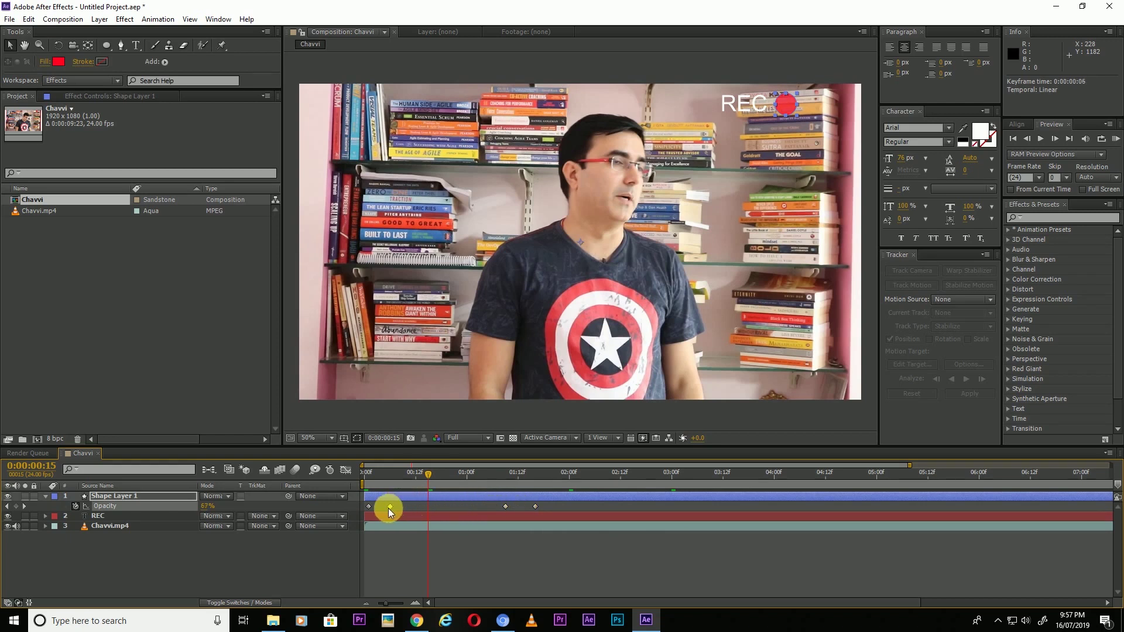
left_click_drag(484, 504, 514, 510)
left_click(355, 475)
- Preview the faster blink from the start of the timeline
key("space")
left_click(443, 569)
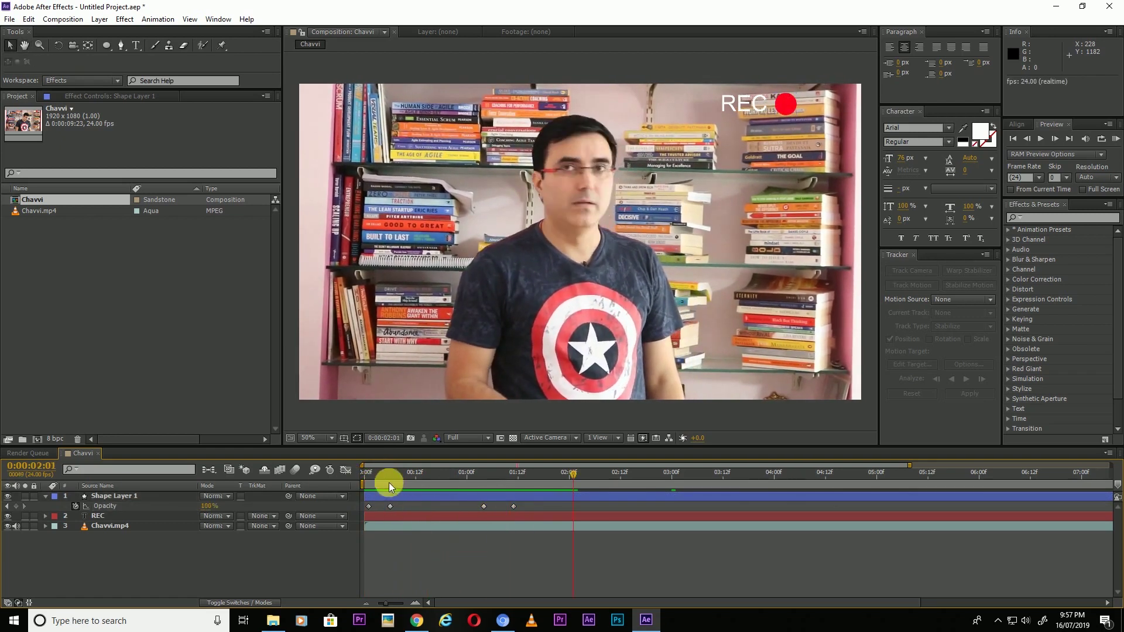
key("space")
key("space")
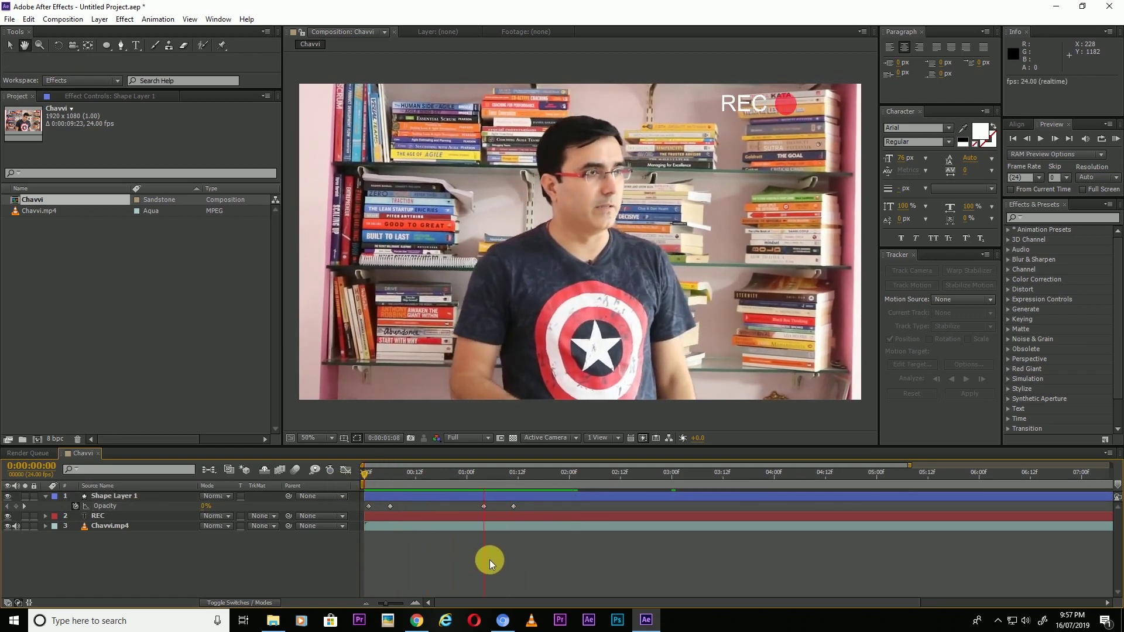
- Copy the red dot's four Opacity blink keyframes, paste them further along its track, and preview
left_click(492, 558)
left_click_drag(539, 505, 335, 526)
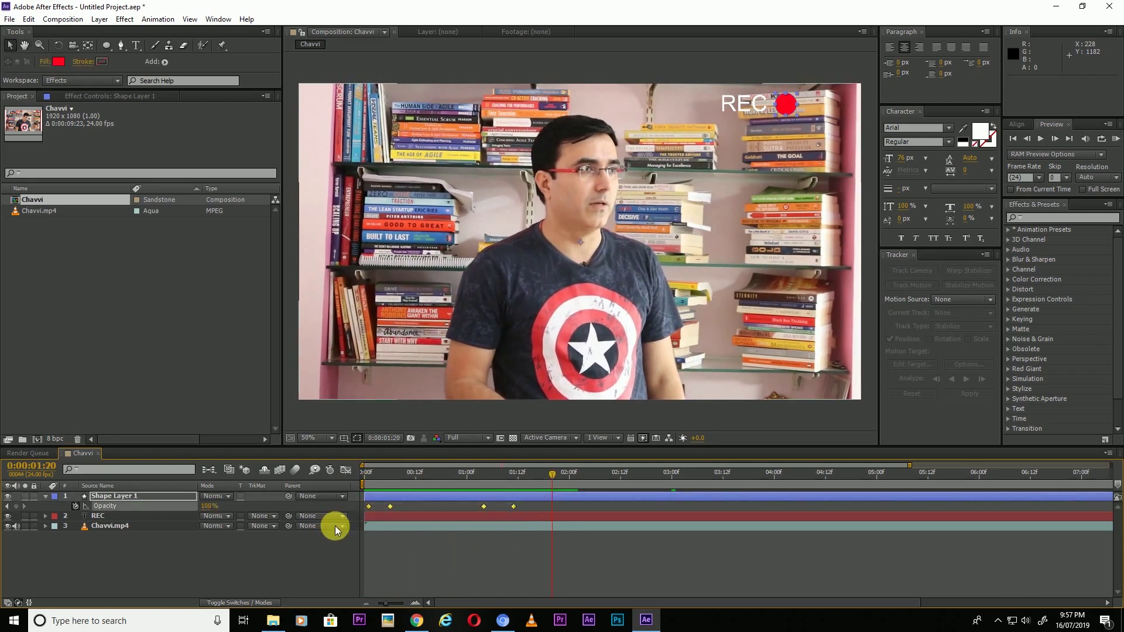
key("ctrl+c")
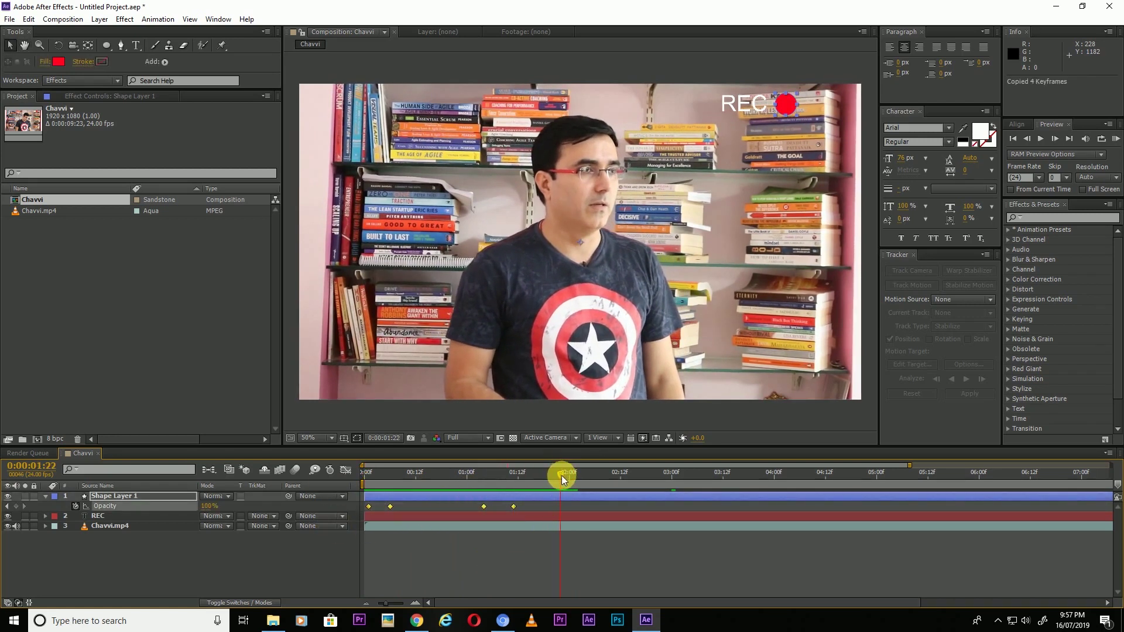
left_click_drag(769, 483, 770, 484)
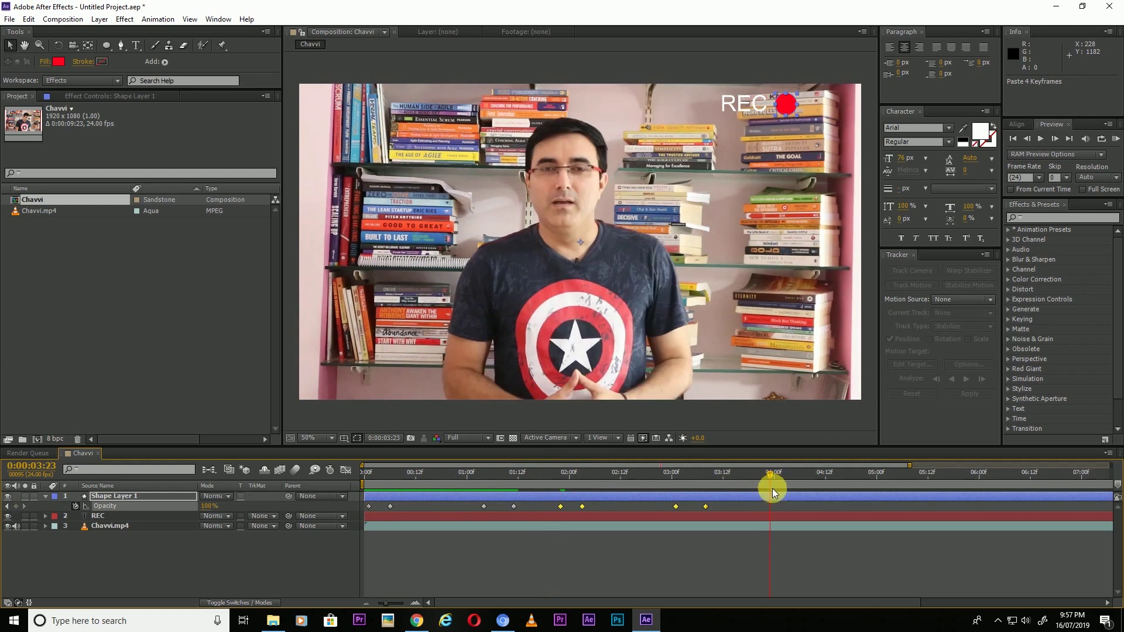
key("ctrl+v")
key("ctrl+v")
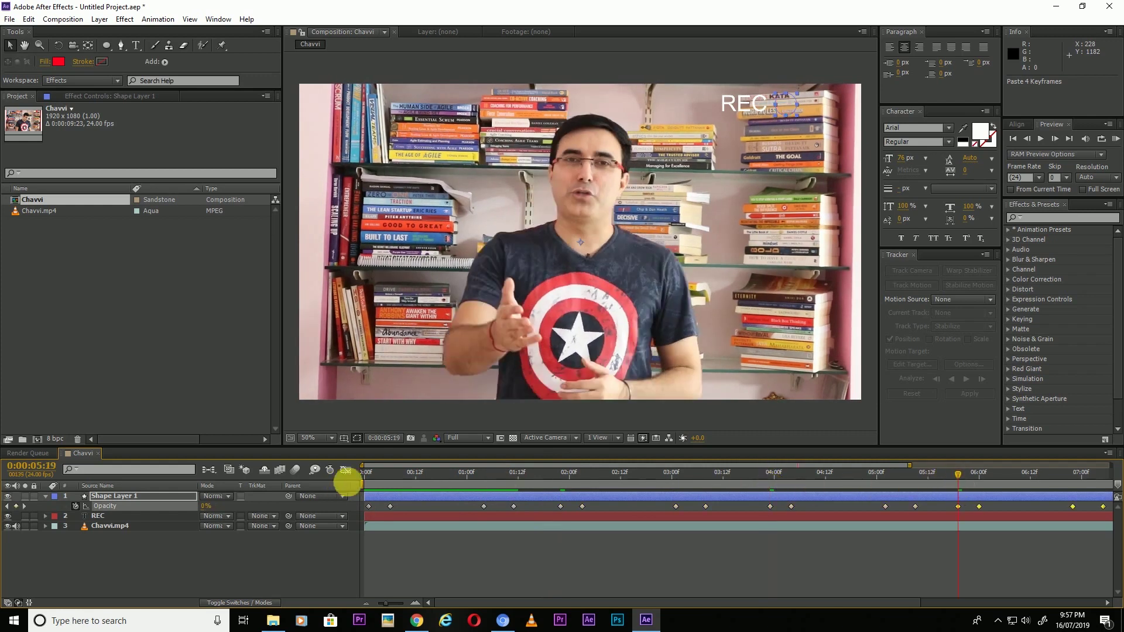
key("Home")
left_click(435, 568)
key("space")
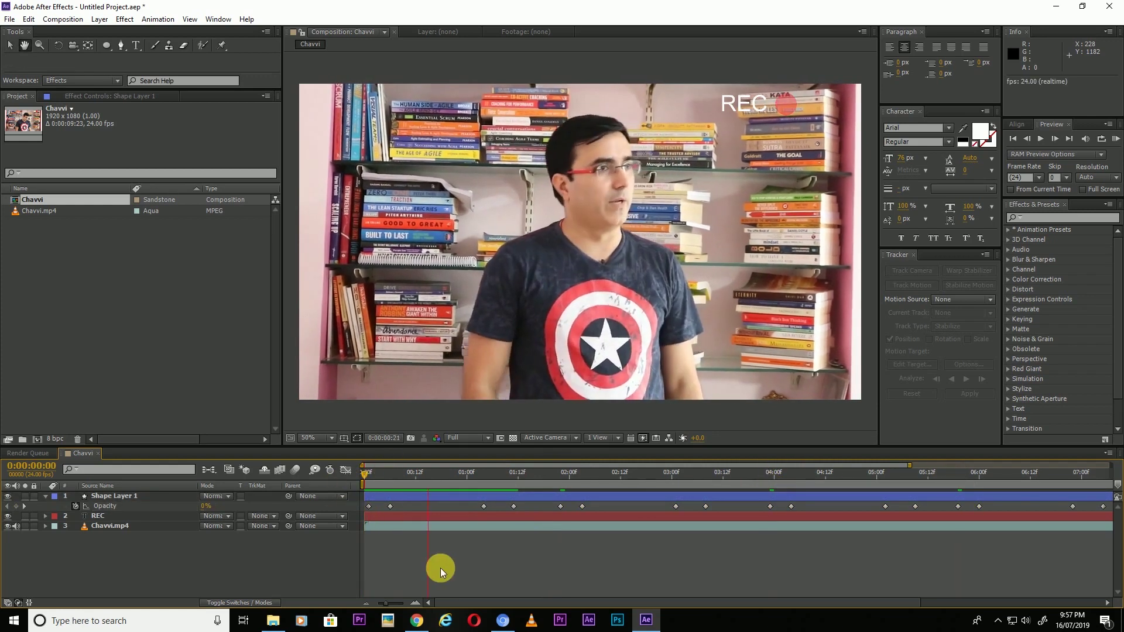